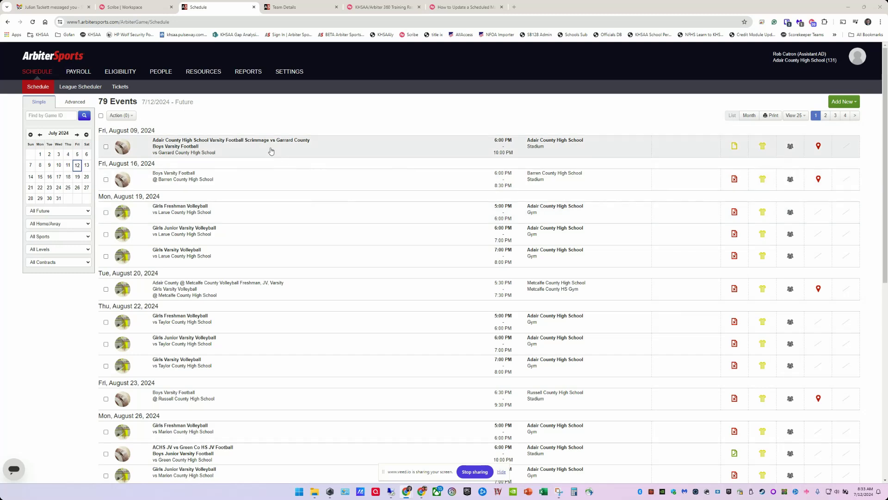
Open the Monitor Eligibility page for the school and check the options of the Sport filter.
click(115, 73)
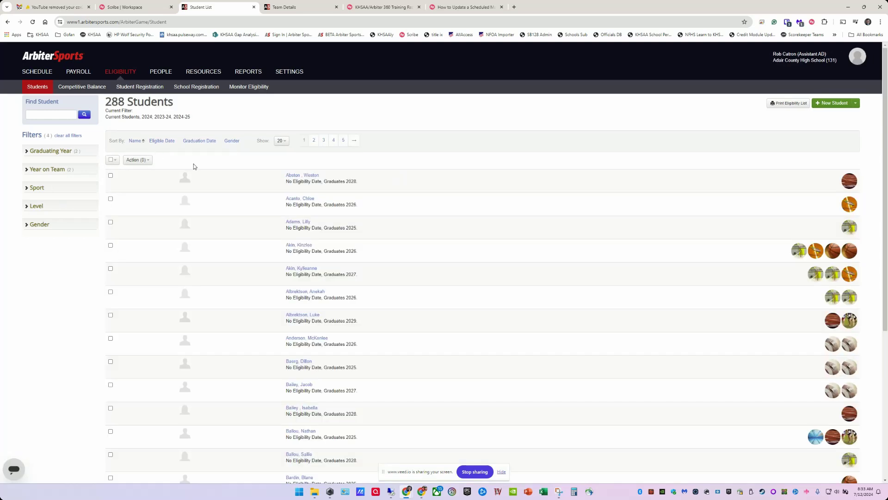
click(239, 90)
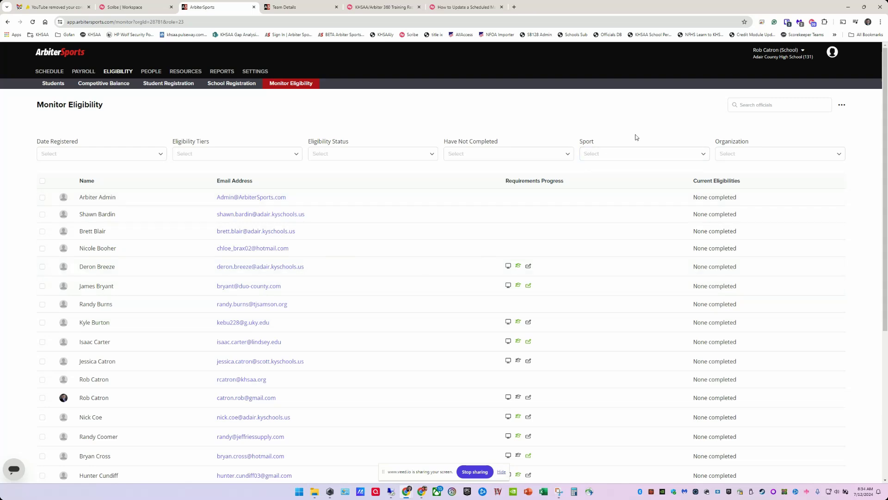
click(627, 156)
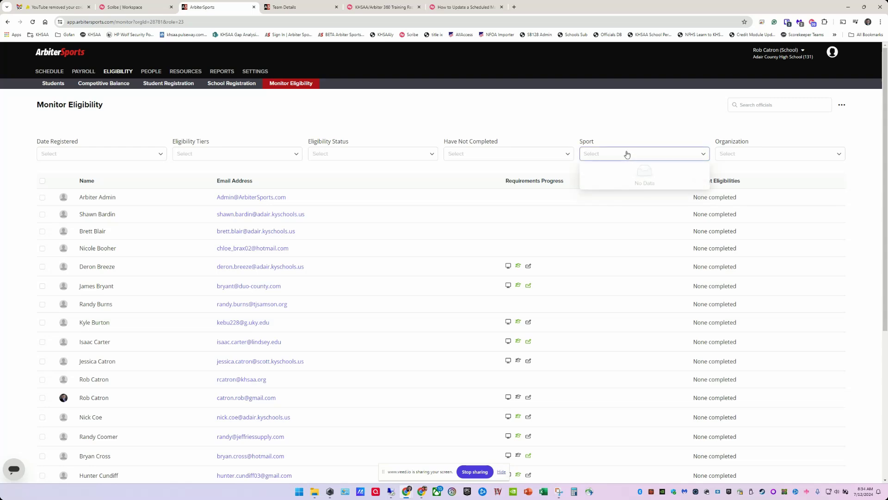
click(627, 154)
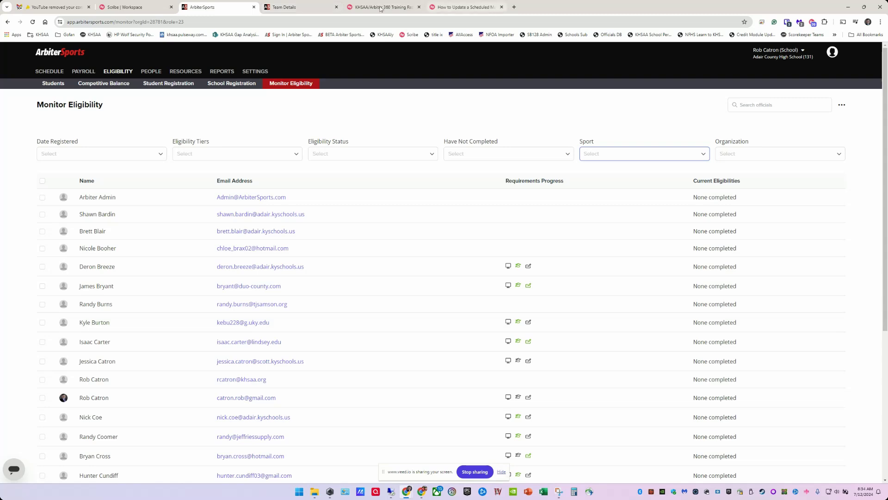
Sign in to the KHSAA schools site with the saved credentials and change the login role to Adair County.
click(301, 7)
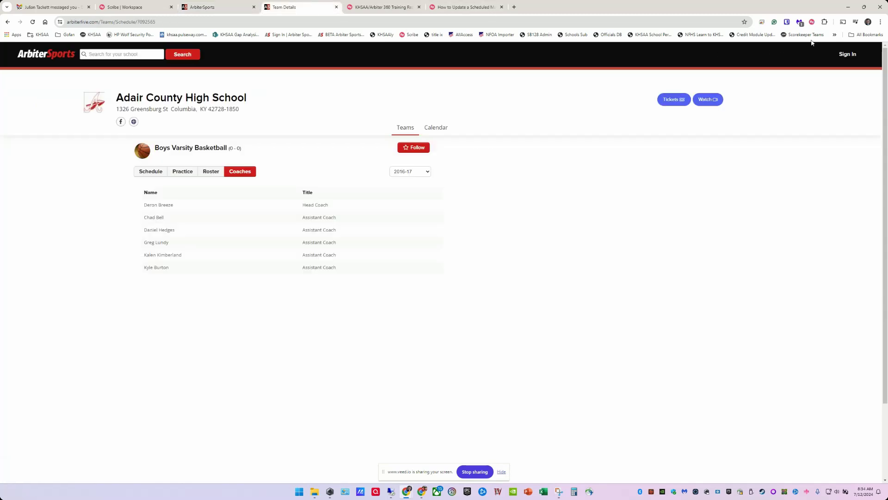
click(574, 34)
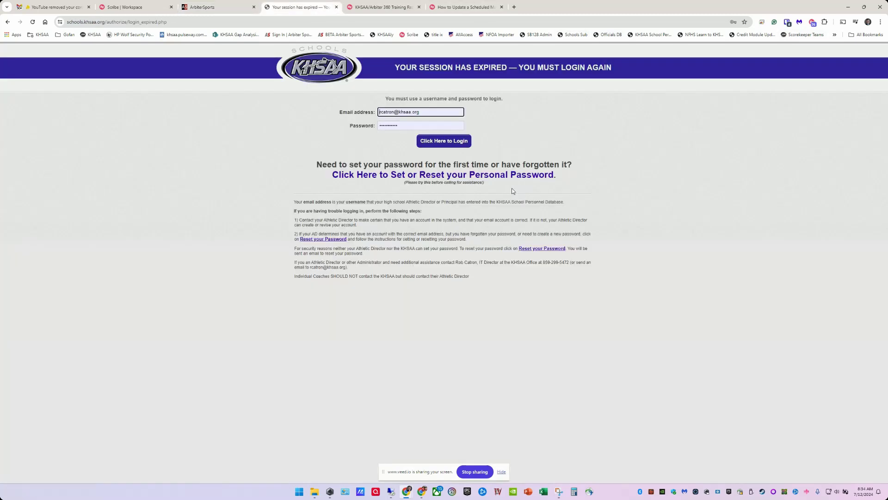
click(446, 142)
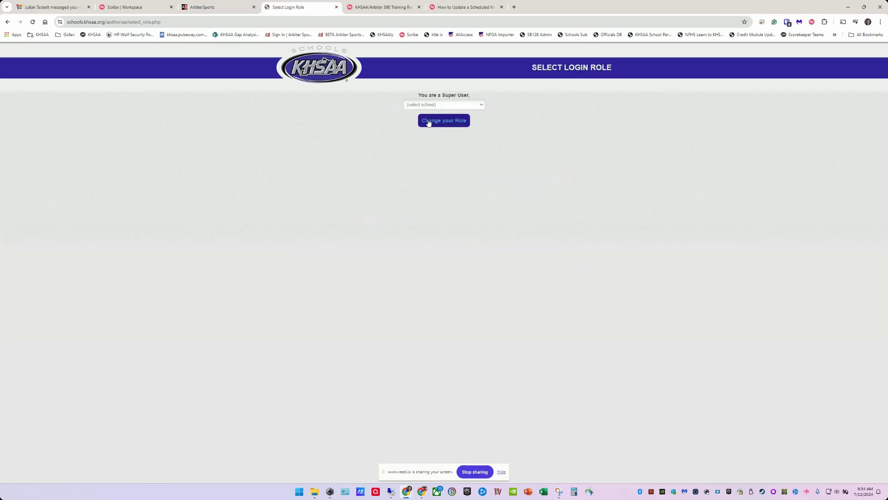
click(433, 106)
click(425, 119)
click(438, 123)
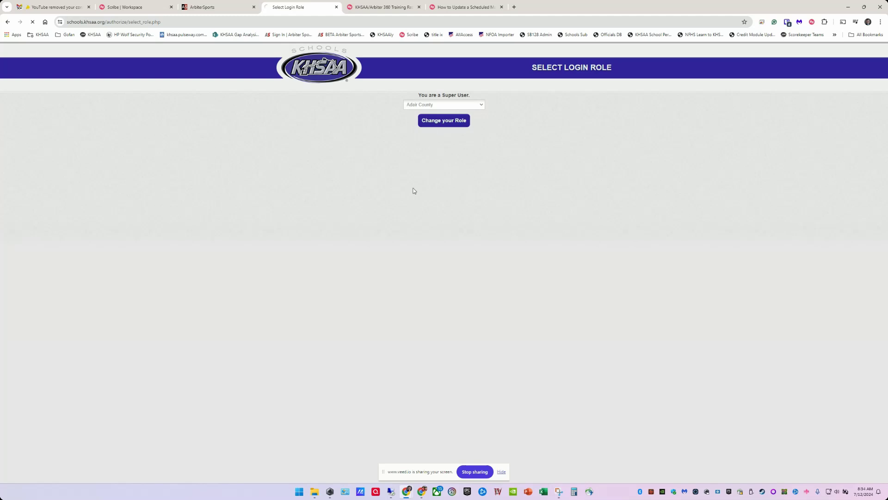
Open the Maintain School Coaching Personnel list and sort the coaching staff by name.
click(184, 177)
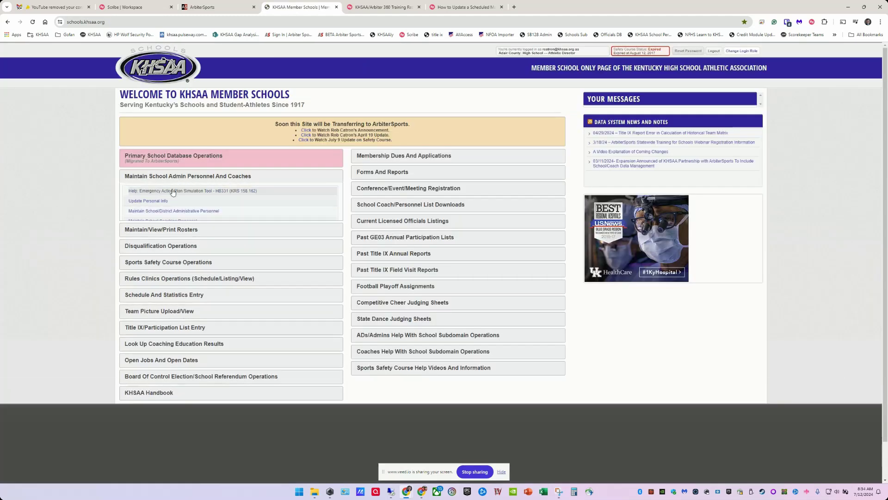
click(158, 221)
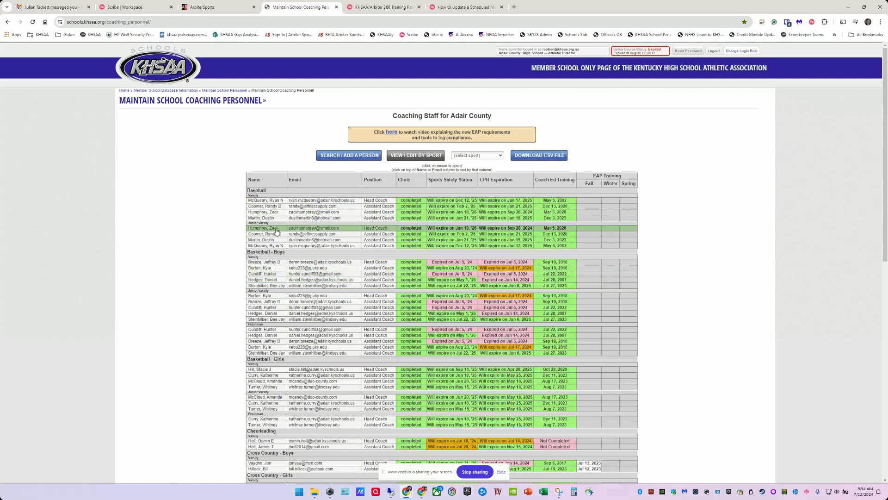
click(262, 181)
click(261, 180)
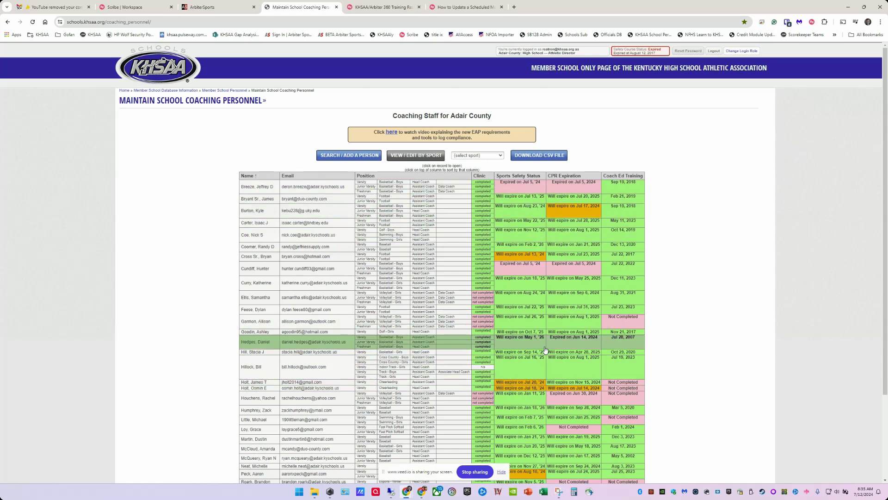
scroll(509, 347, down, 1)
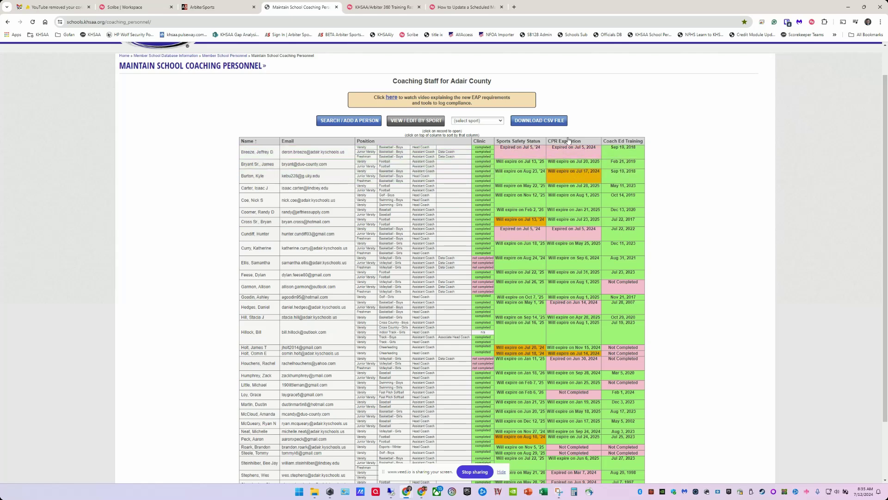
Arrange the coaching personnel page in its own window beside the browser window showing ArbiterSports Monitor Eligibility.
drag(292, 8, 881, 92)
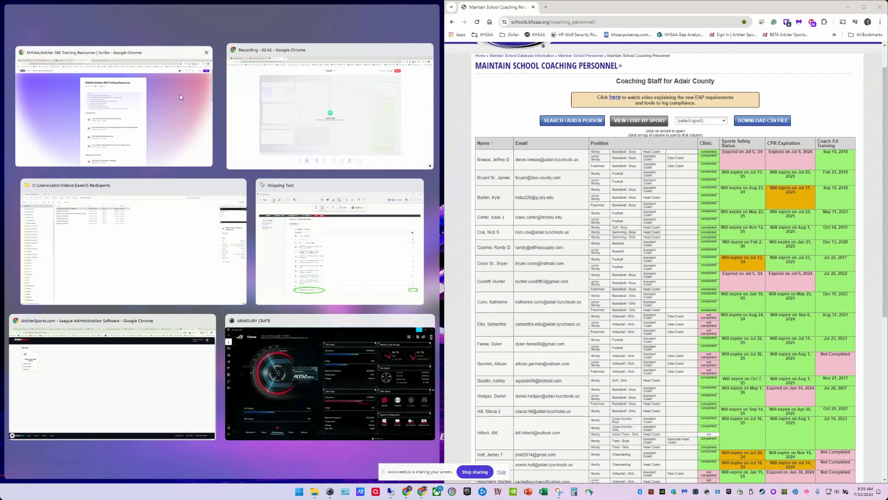
click(180, 96)
click(185, 7)
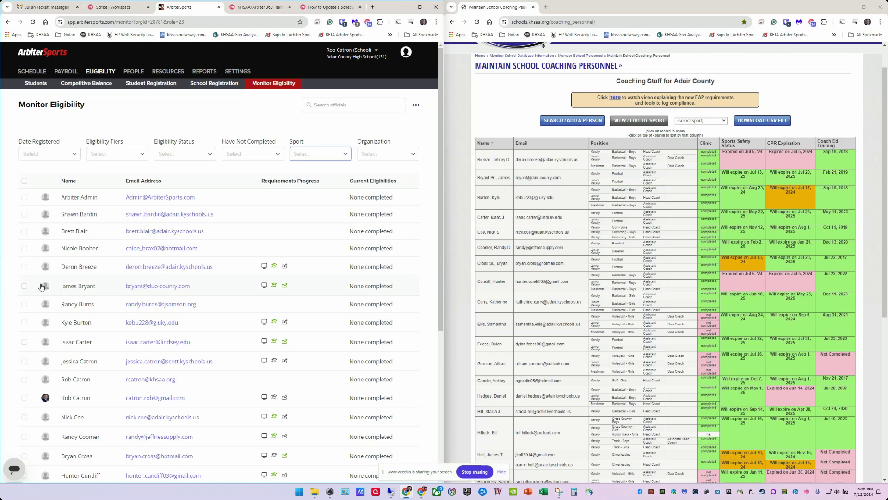
Review the 2024-25 Football requirements of the sixth person listed, highlighting Sports Safety Modules 1 to 8, and return to the list.
click(71, 287)
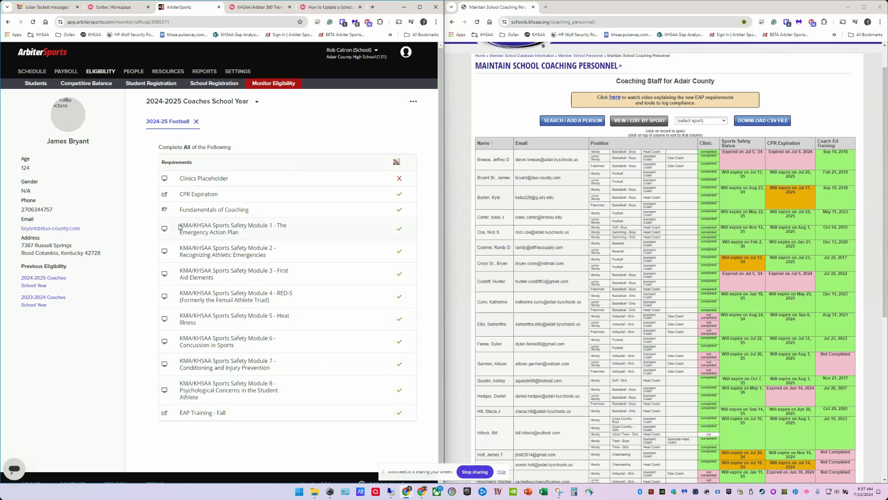
drag(182, 224, 331, 389)
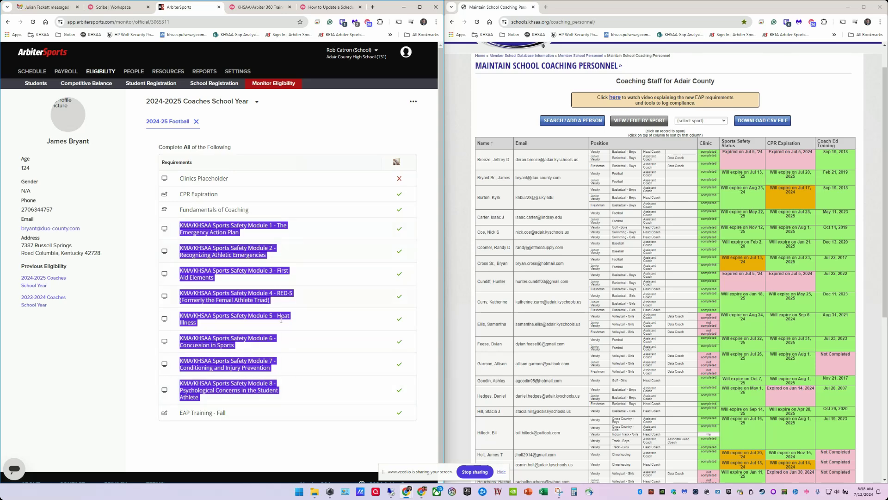
click(380, 229)
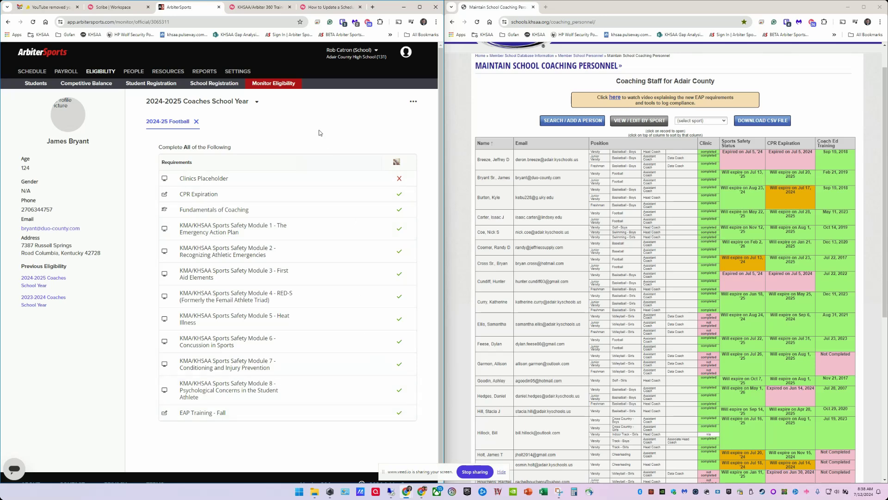
key(alt+Left)
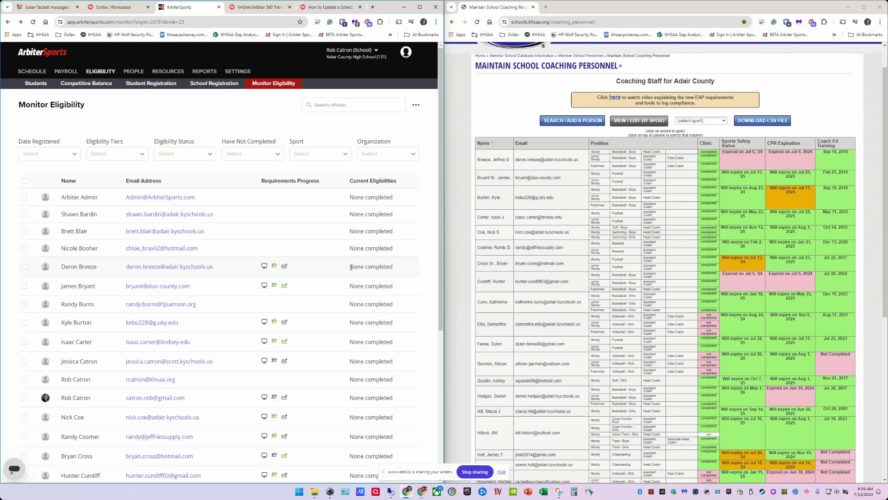
Highlight the fifth person's current eligibility status and the seventh person's row to compare them in the list.
drag(351, 267, 397, 269)
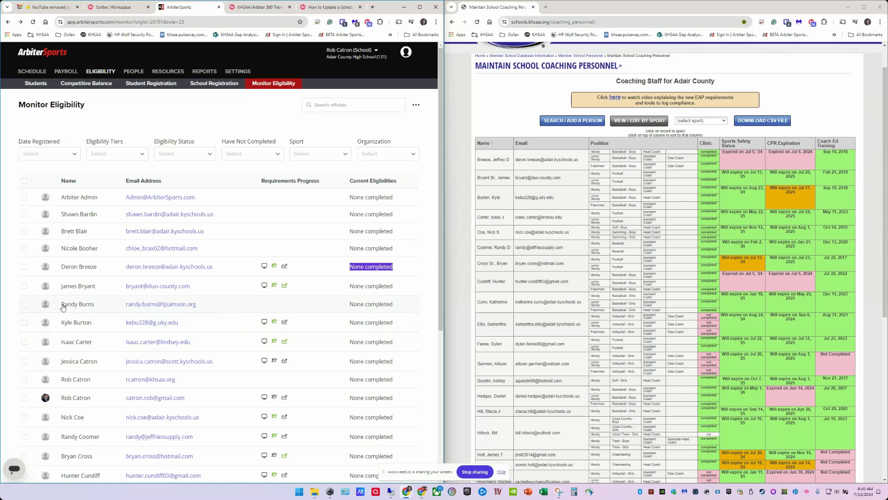
drag(60, 306, 259, 305)
click(259, 306)
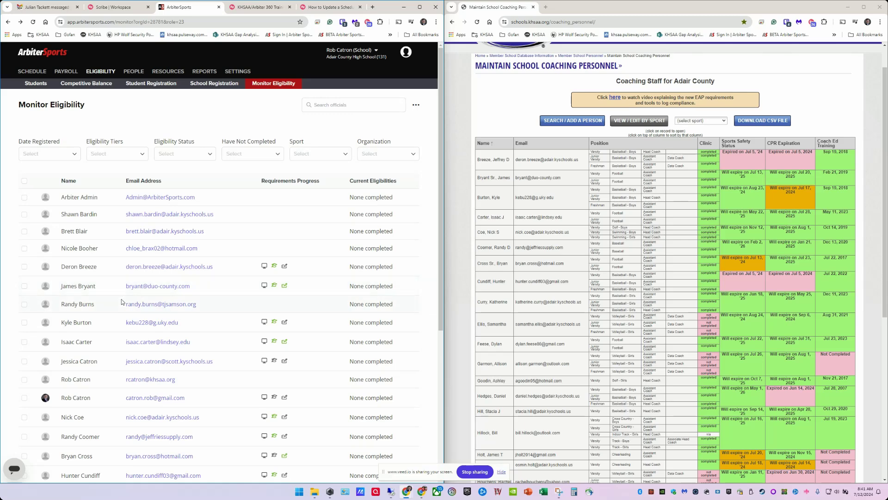
Select the fifth, eighth and tenth people in the eligibility list and start Mark Requirement Complete for them.
click(24, 267)
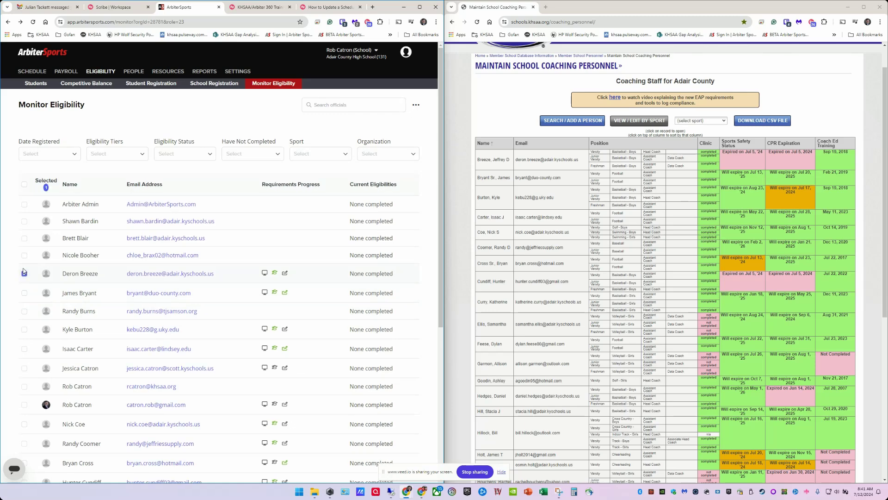
click(24, 329)
click(25, 369)
click(416, 105)
click(416, 105)
click(416, 105)
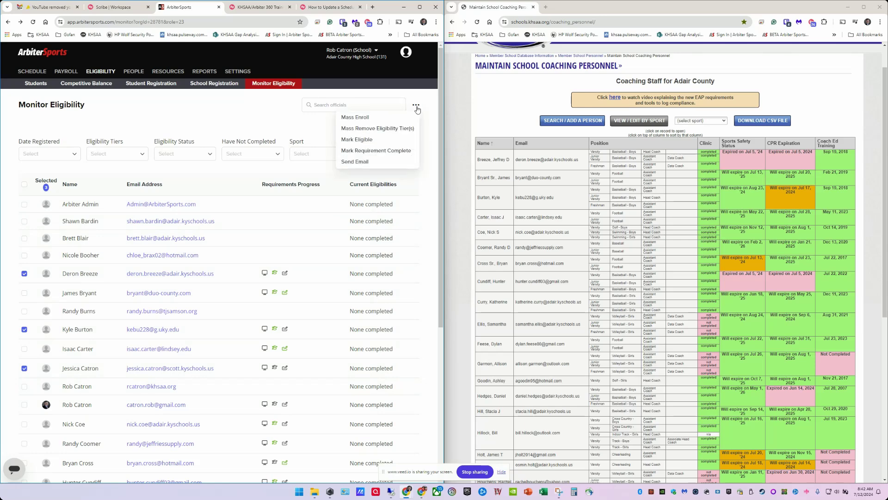
click(363, 151)
Choose the Custom Requirement type with the CPR Expiration requirement and set the completion date to 07/12/2026.
click(209, 155)
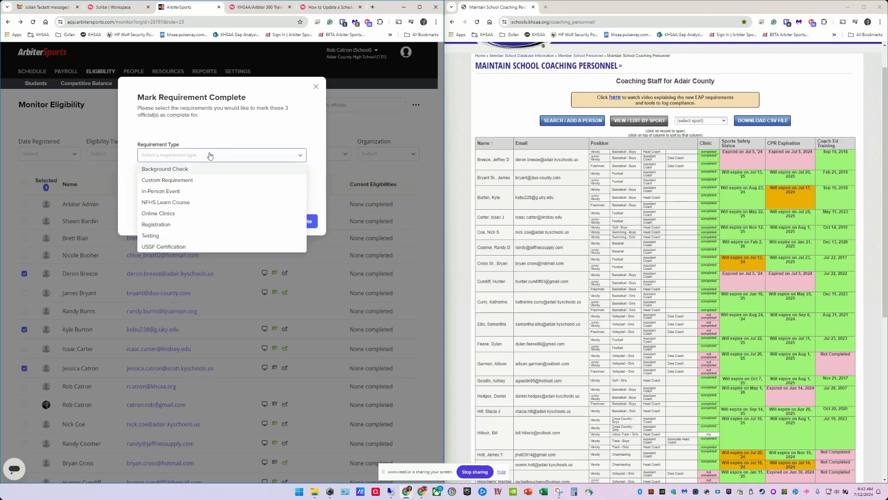
click(168, 180)
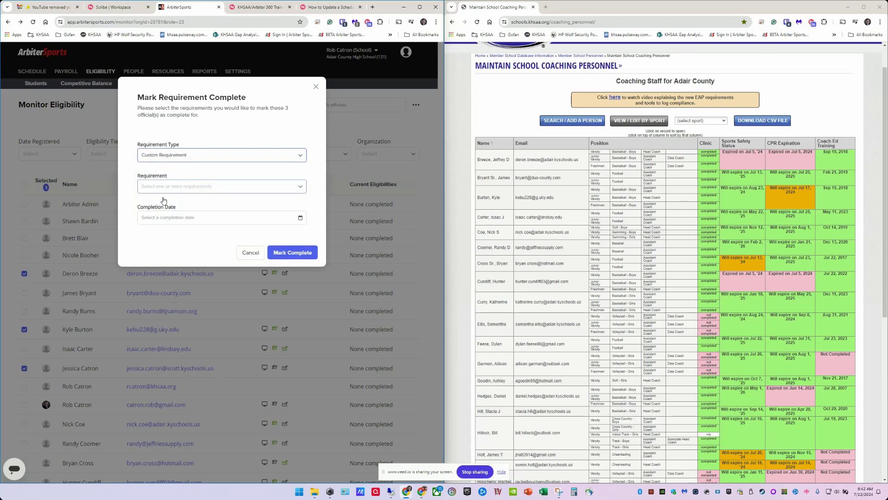
click(192, 187)
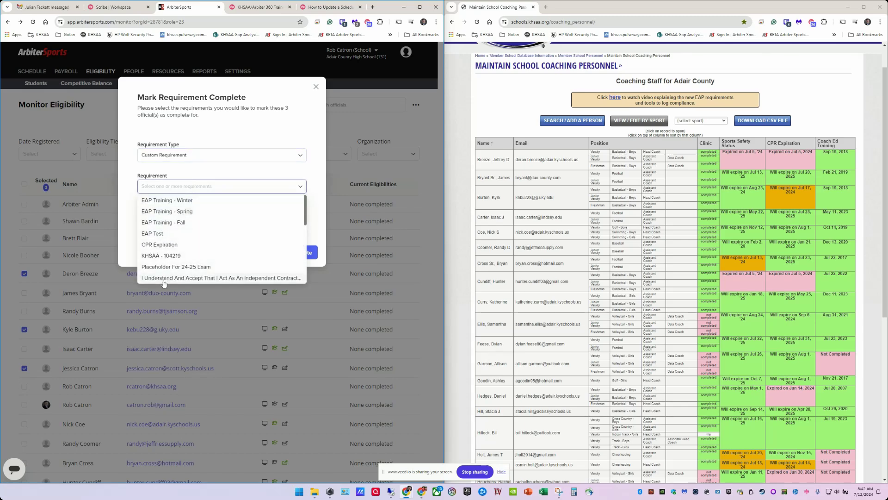
click(165, 245)
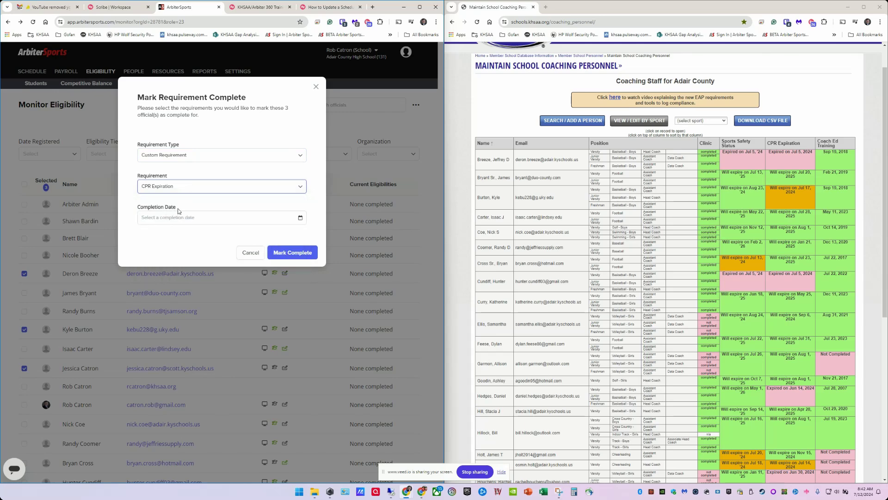
drag(179, 210, 136, 207)
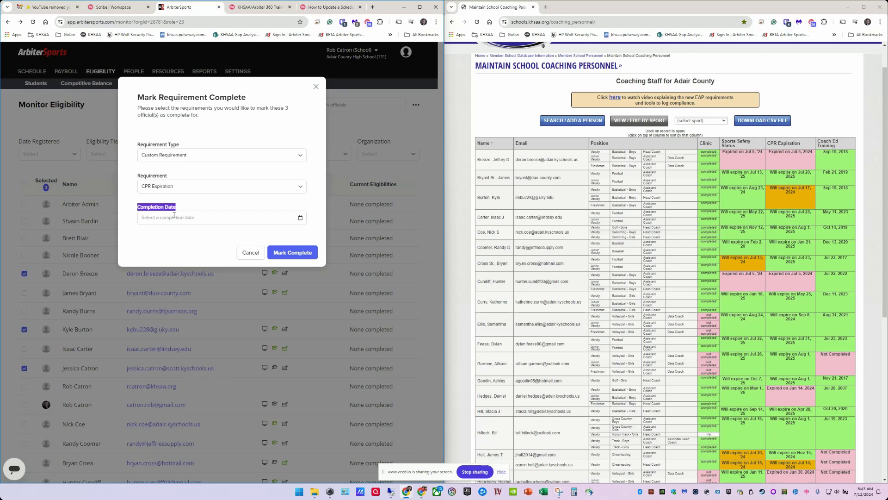
click(143, 209)
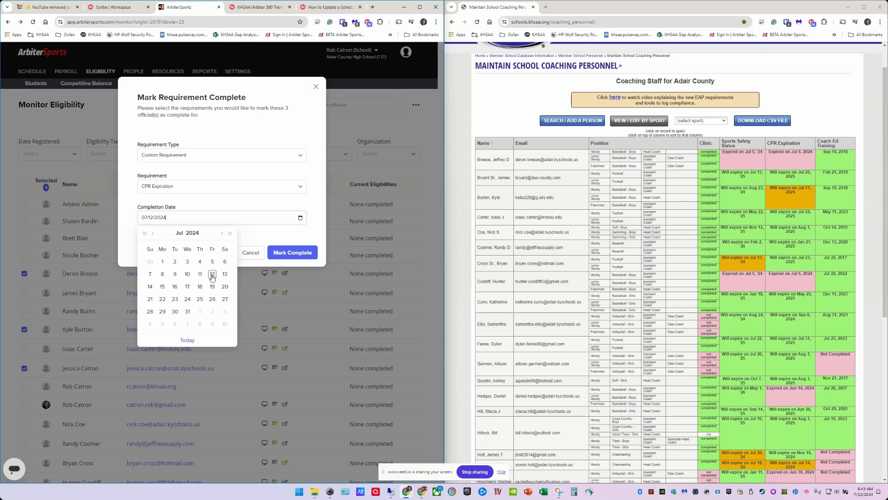
click(230, 234)
click(230, 234)
click(150, 286)
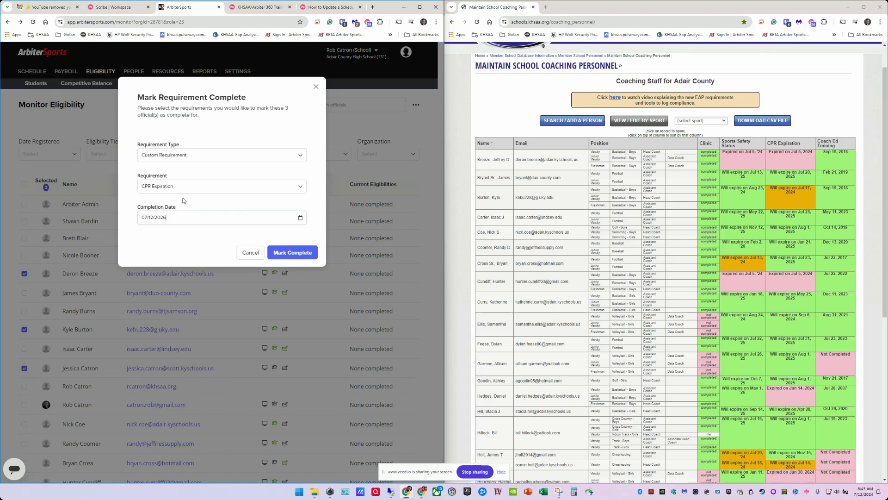
Switch the requirement to EAP Training - Fall with completion date 07/11/2024, and cancel without marking it complete.
click(169, 190)
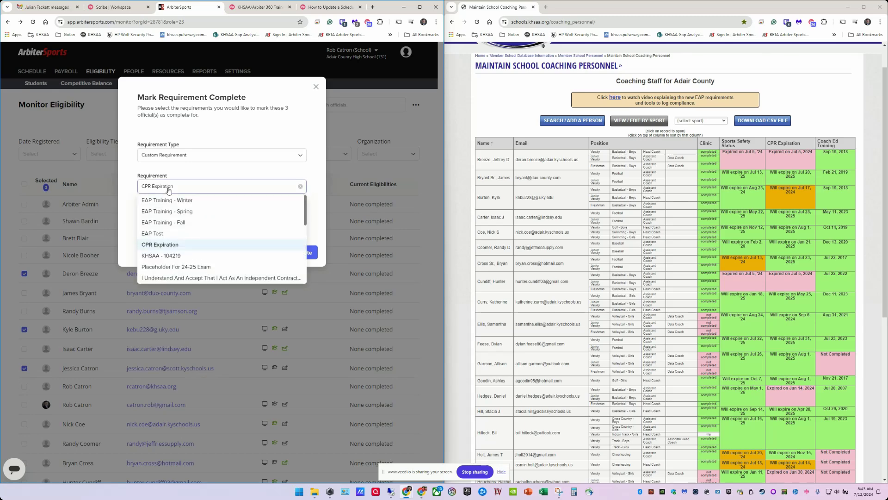
click(178, 220)
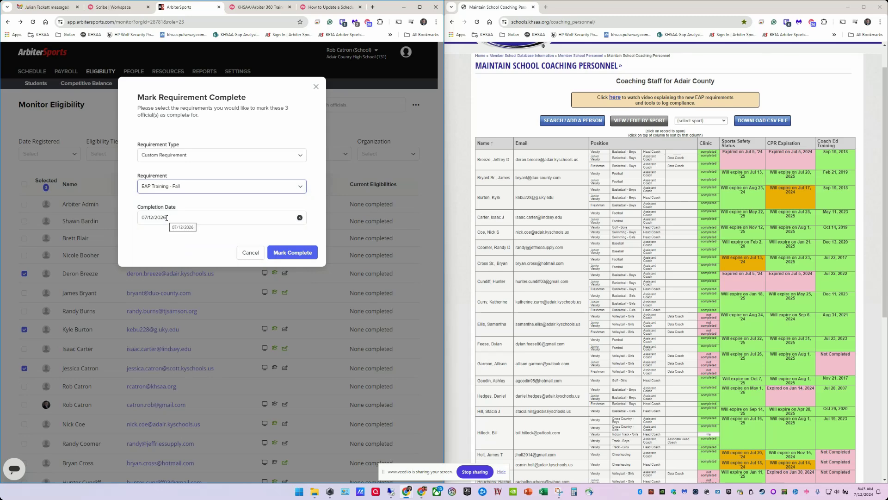
click(166, 224)
click(145, 234)
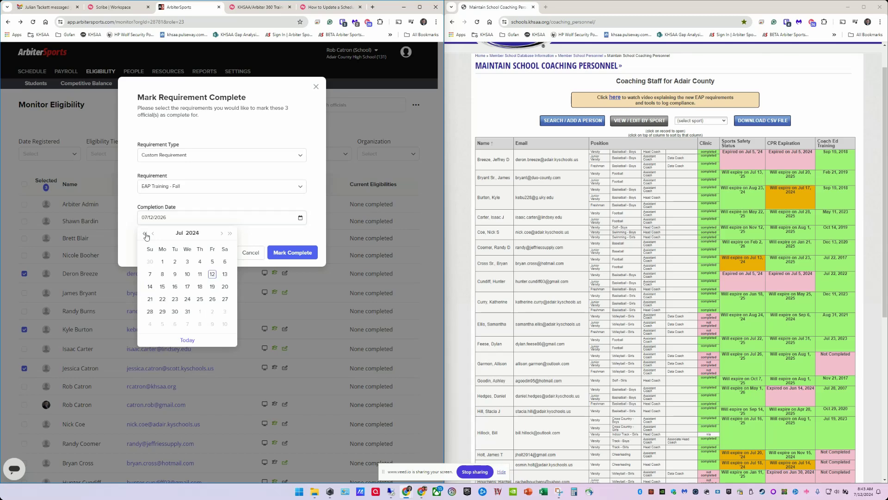
click(145, 234)
click(202, 276)
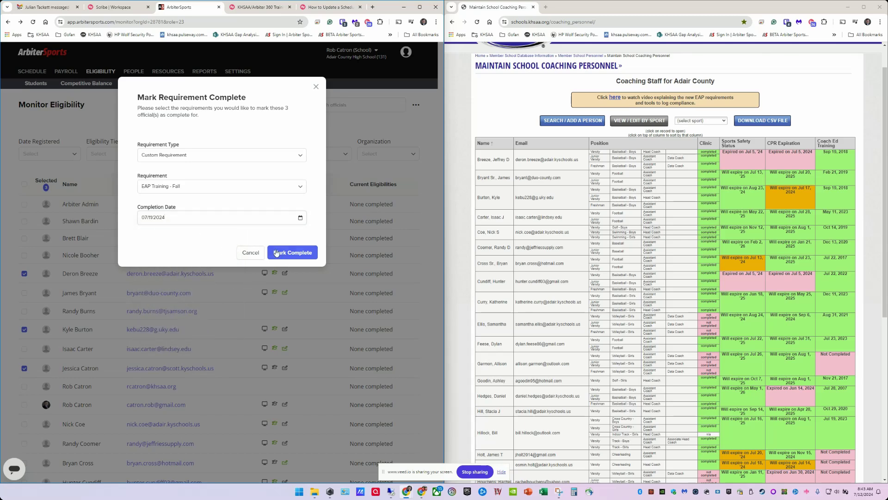
click(245, 253)
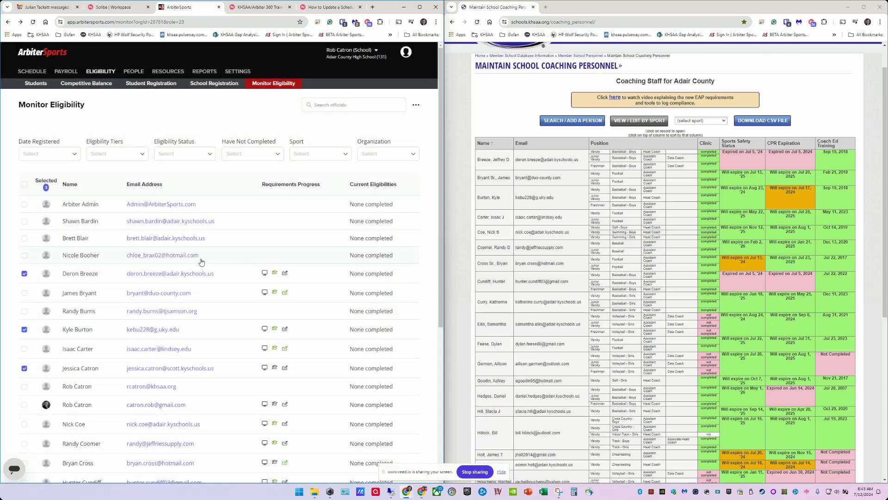
Deselect the fifth and eighth people in the list and open the fifth person's eligibility requirements.
click(25, 274)
click(24, 329)
click(84, 270)
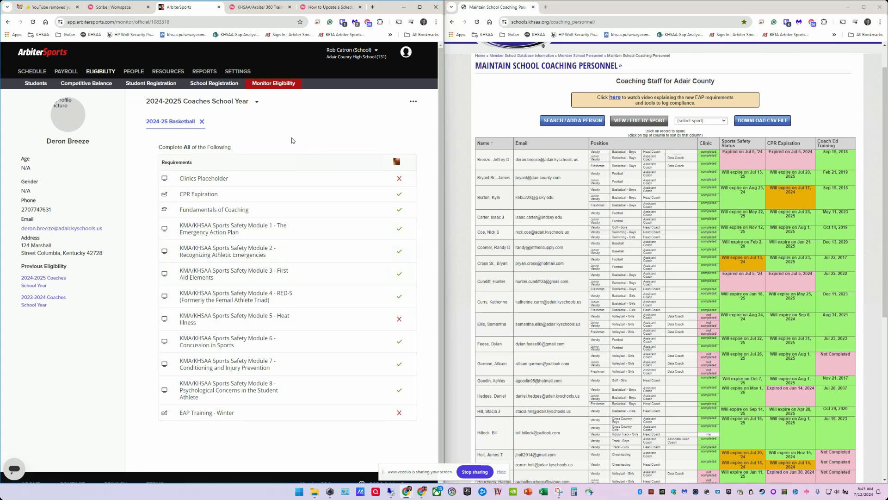
Highlight the CPR Expiration and EAP Training - Winter requirements in the coach's 2024-25 Basketball list.
drag(180, 195, 219, 195)
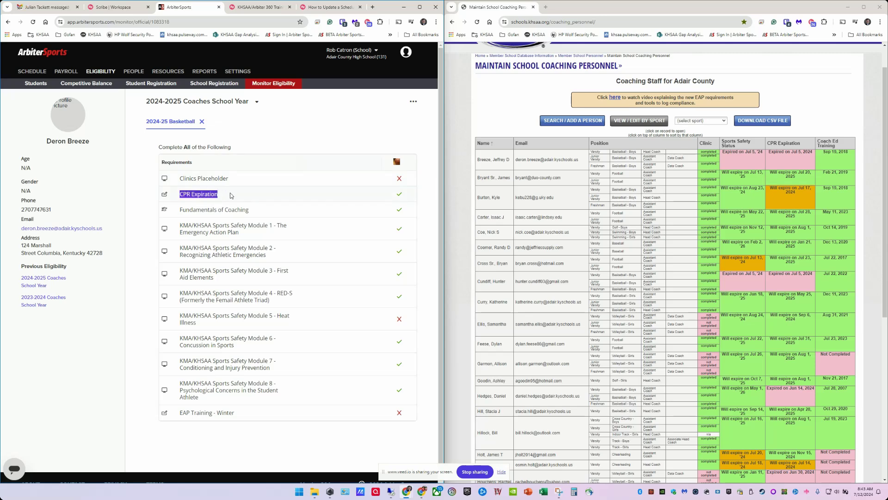
drag(181, 415, 250, 415)
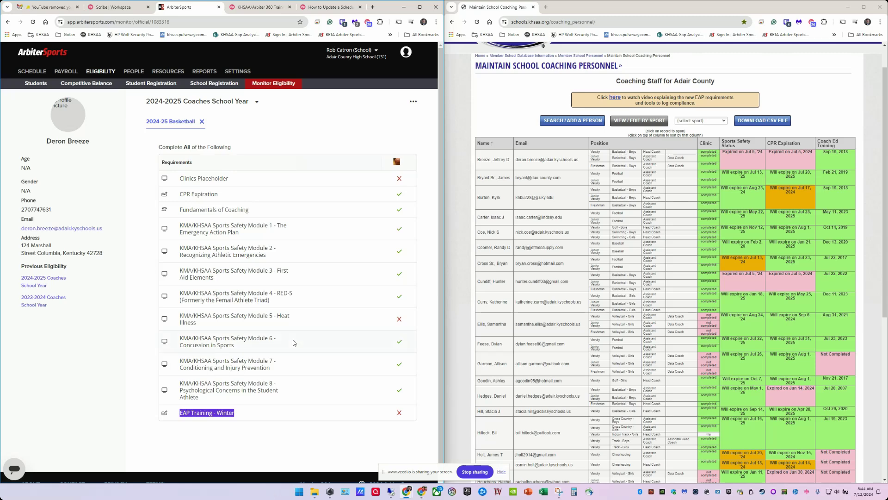
Start Mark Requirements Complete for this coach, choosing the Custom Requirement type and the EAP Training - Winter requirement.
click(414, 104)
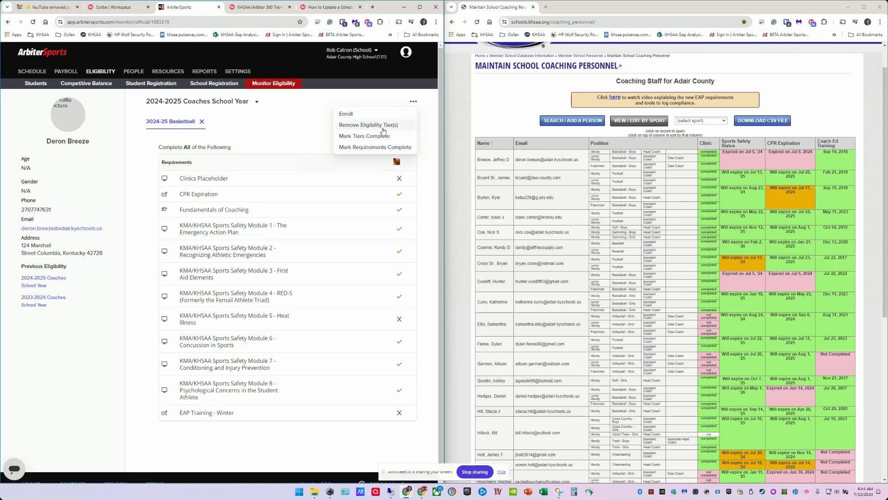
click(356, 148)
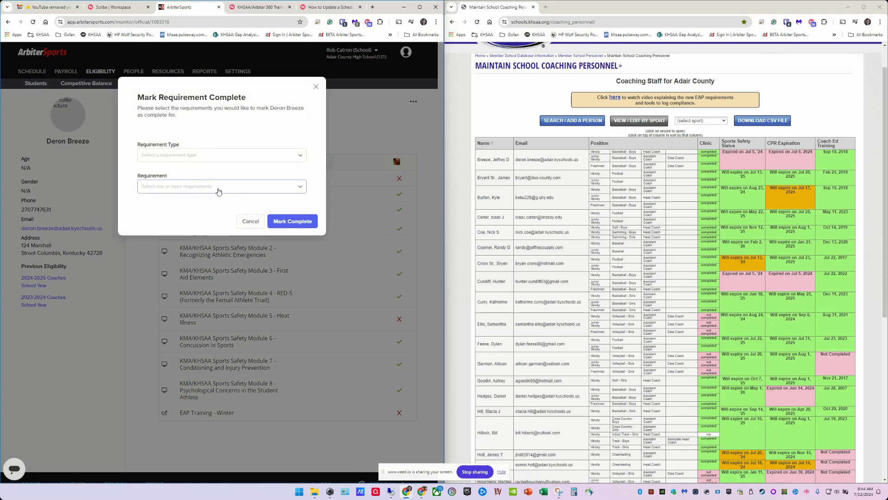
click(173, 157)
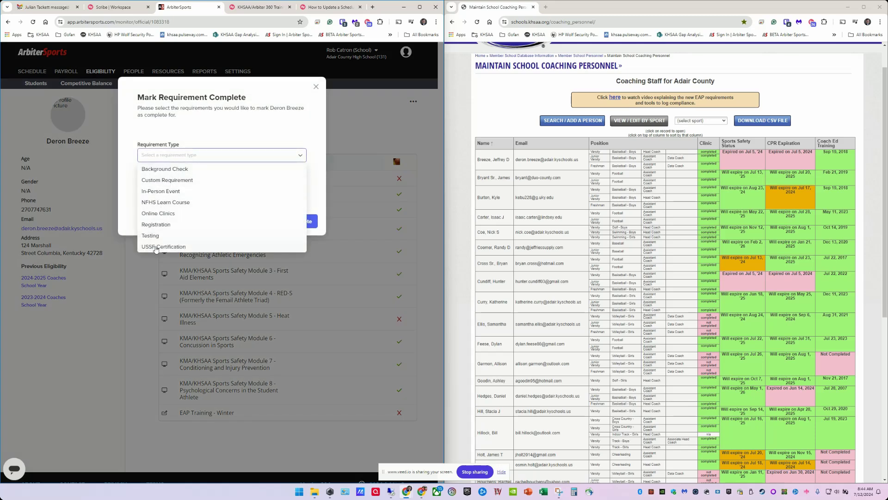
click(169, 180)
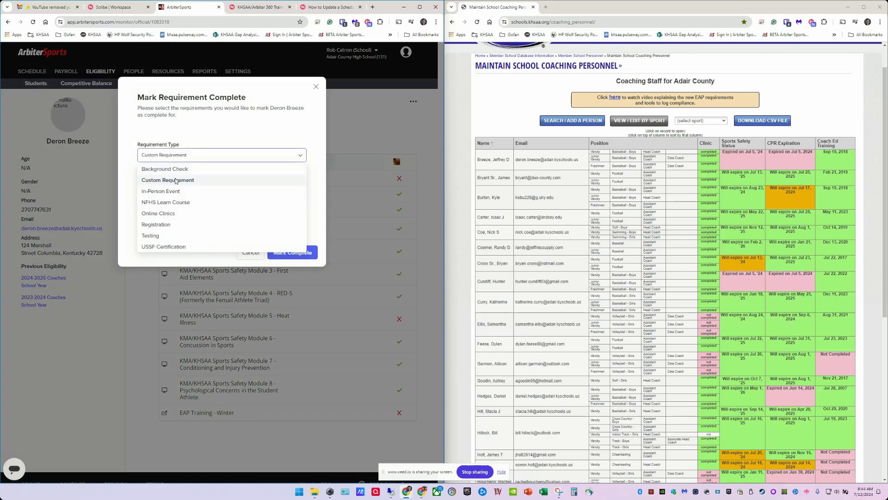
click(174, 186)
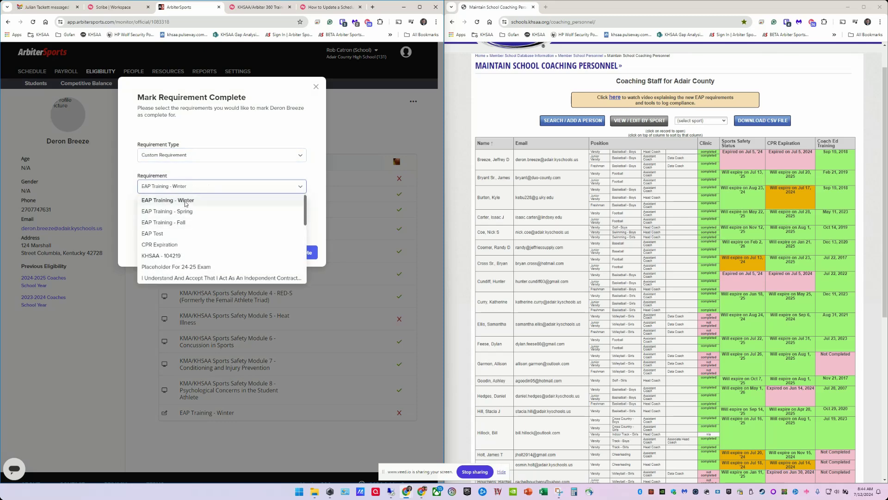
click(183, 204)
Browse the completion date calendar forward to September 2024 and back to August, and cancel without marking the requirement complete.
click(183, 221)
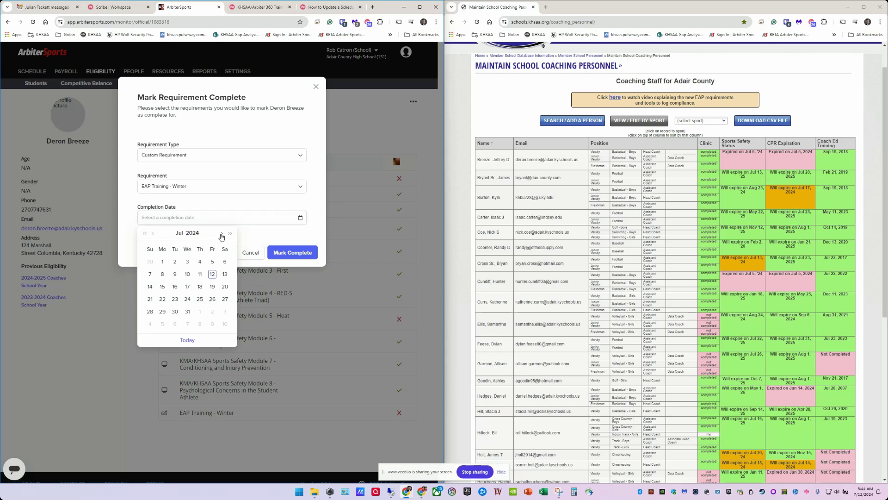
click(221, 234)
click(221, 234)
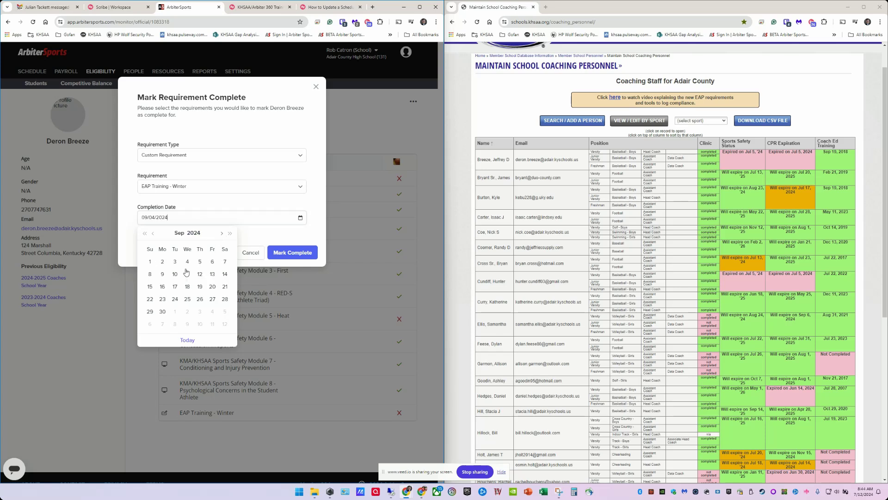
click(154, 235)
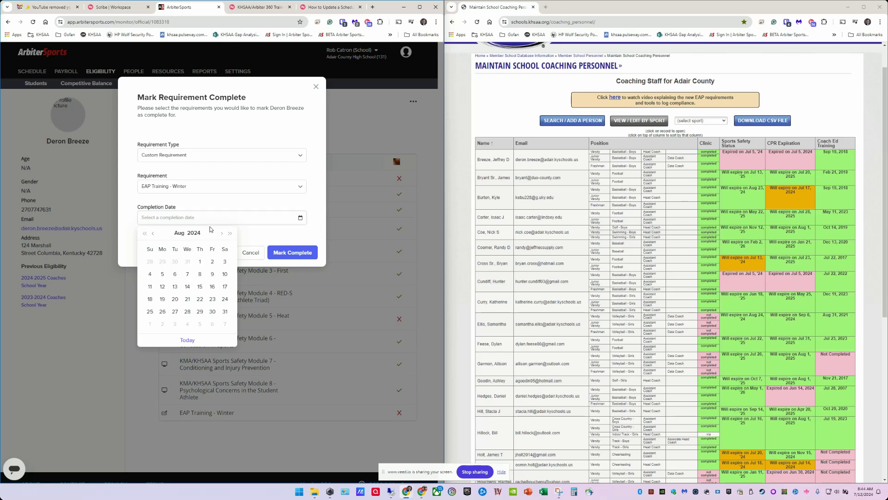
click(291, 208)
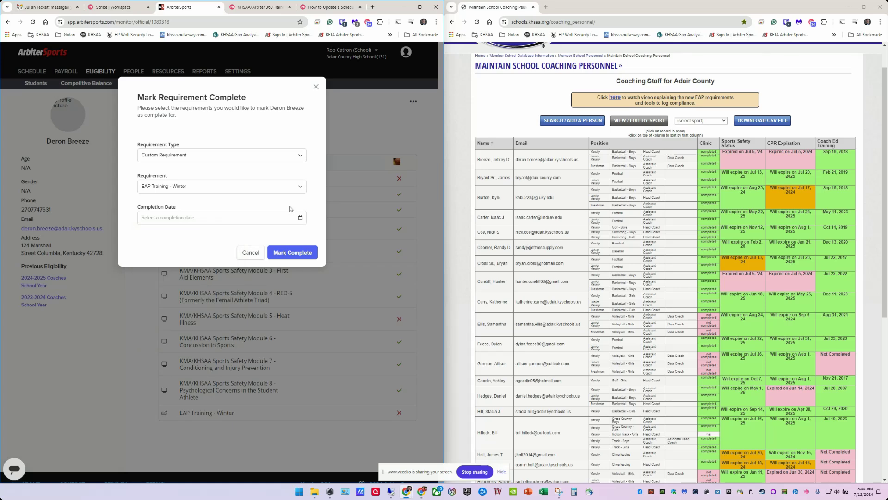
click(251, 254)
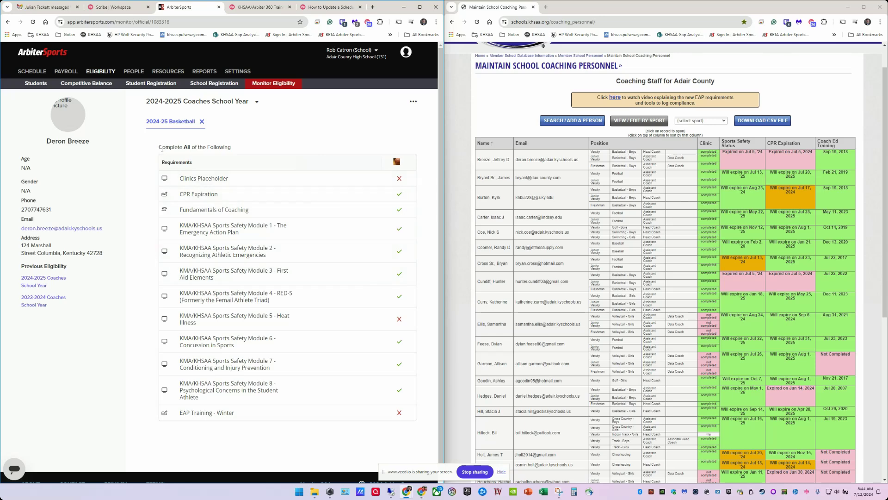
Highlight the Complete All of the Following heading and the full requirements list from Clinics Placeholder to EAP Training - Winter, and clear the selection.
drag(161, 148, 239, 147)
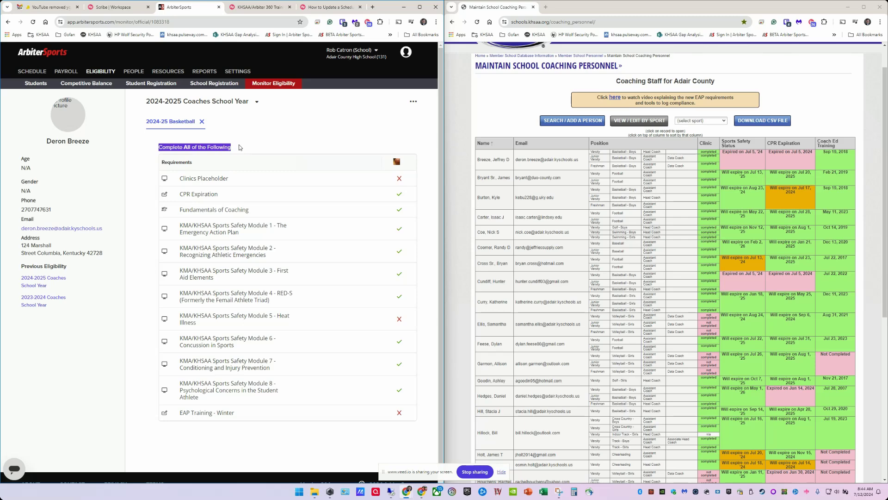
double_click(168, 163)
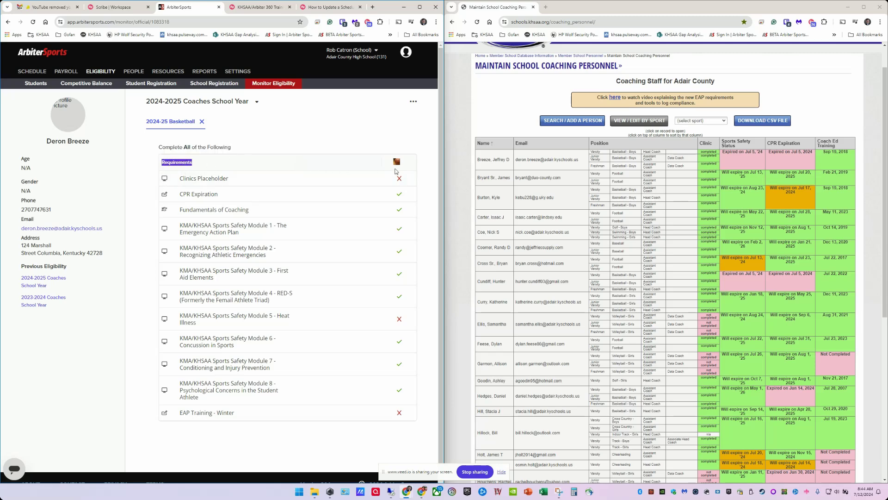
key(shift+Down)
key(shift+Down)
key(shift+Down)
key(shift+Down)
key(shift+Down)
key(shift+Down)
key(shift+Down)
key(shift+Down)
key(shift+Down)
key(shift+Down)
key(shift+Down)
key(shift+Down)
key(shift+Down)
key(shift+Down)
key(shift+Down)
key(shift+Down)
key(shift+Down)
key(shift+Down)
key(shift+Down)
key(shift+Down)
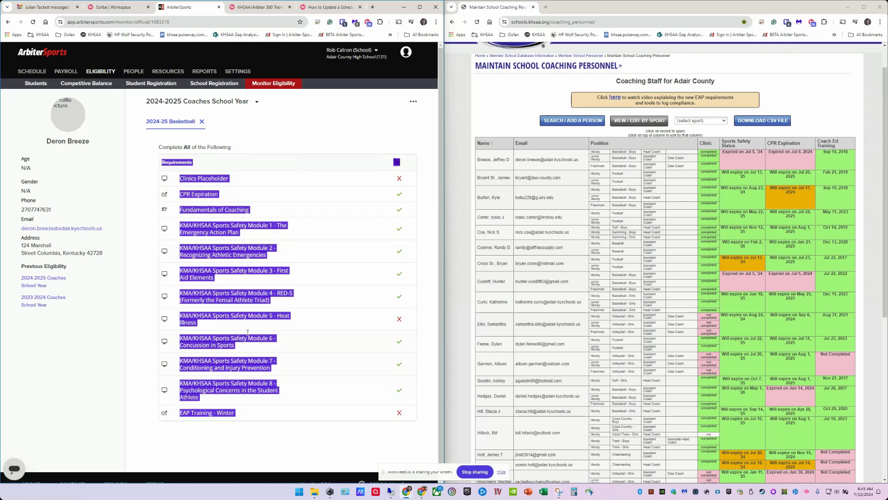
click(253, 181)
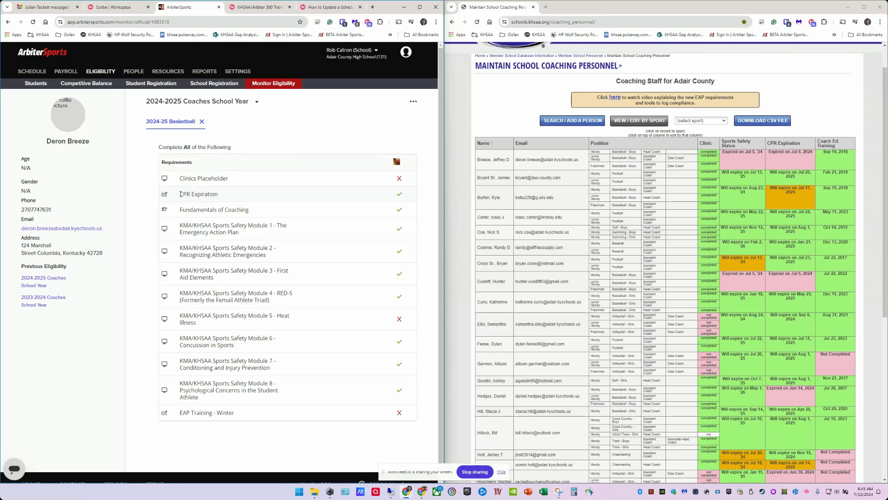
Highlight the CPR Expiration and Fundamentals of Coaching requirements and the coach's email address, and clear the selection.
drag(180, 195, 228, 198)
click(308, 212)
drag(179, 210, 263, 213)
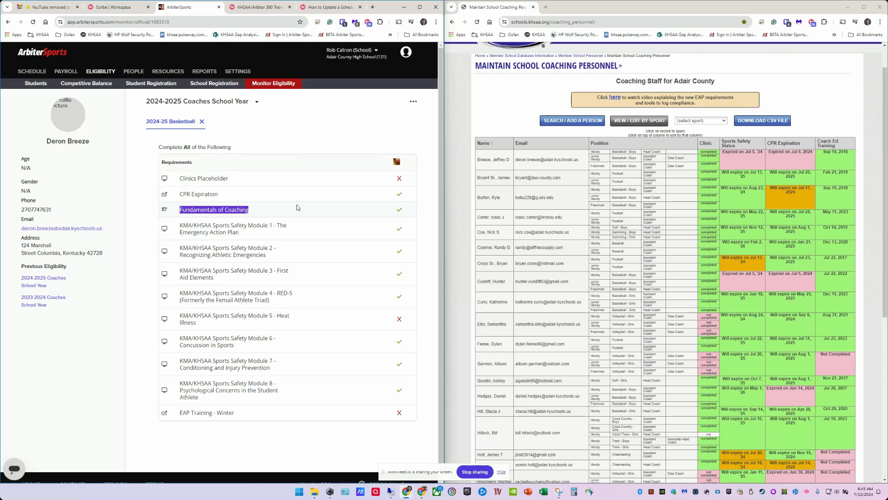
drag(113, 231, 19, 234)
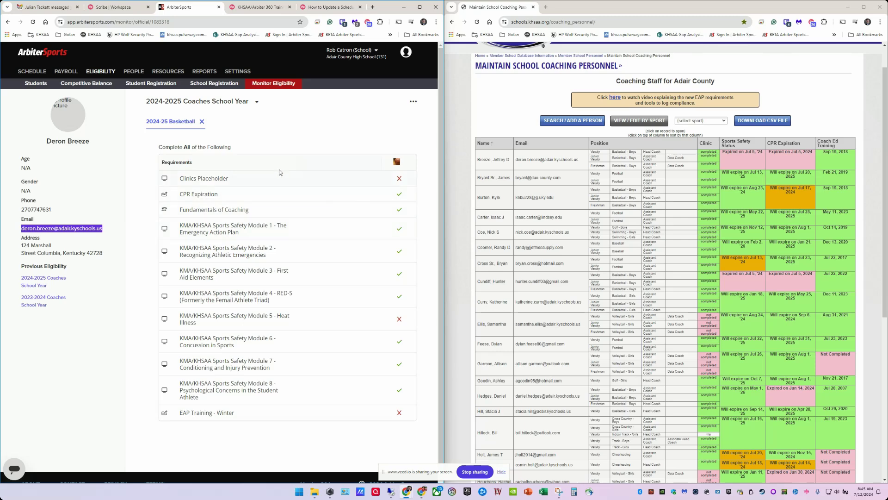
click(295, 152)
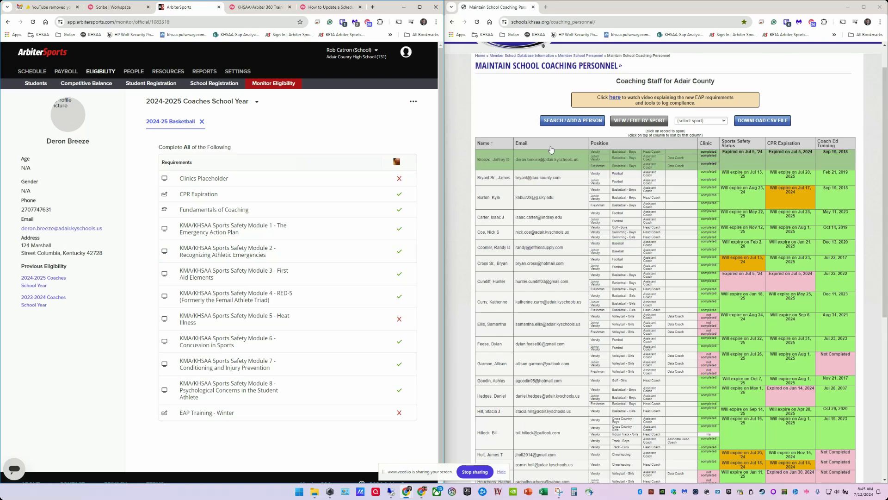
Show the KHSAA coaching staff list grouped by sport and examine the coaches' expiration and EAP Training columns down to Football.
click(599, 143)
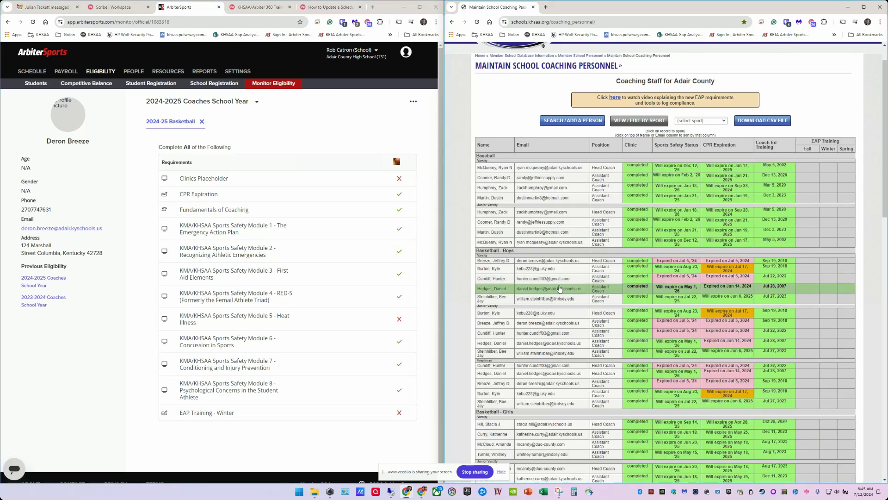
scroll(567, 278, down, 3)
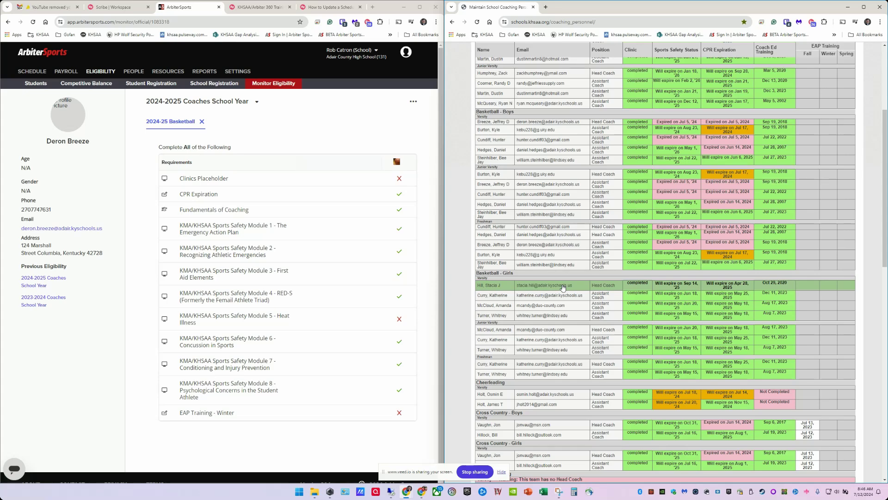
scroll(553, 287, down, 3)
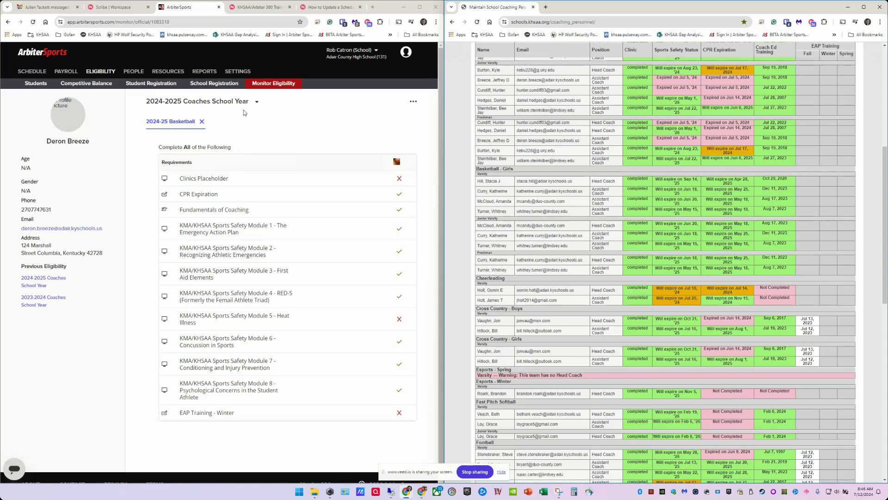
Return to the Monitor Eligibility list, search officials by the cheerleading coaches' surname, and open the first match's requirements.
click(292, 113)
key(alt+Left)
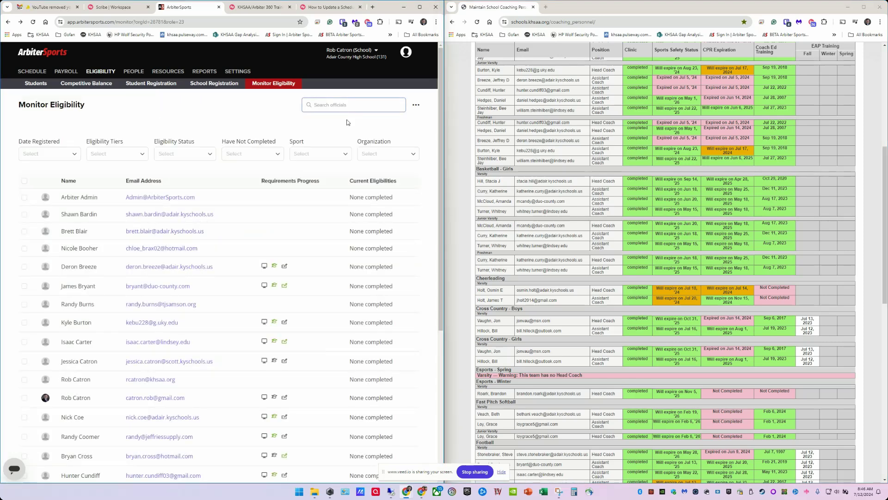
text(holt)
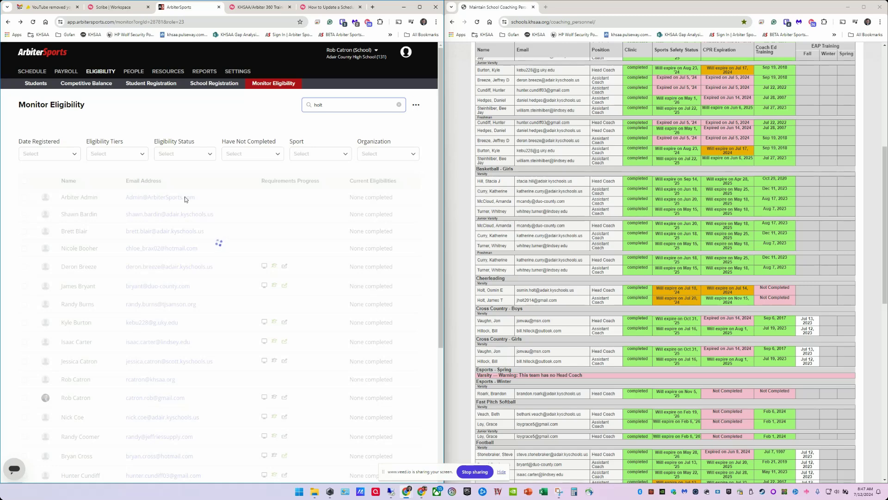
click(72, 199)
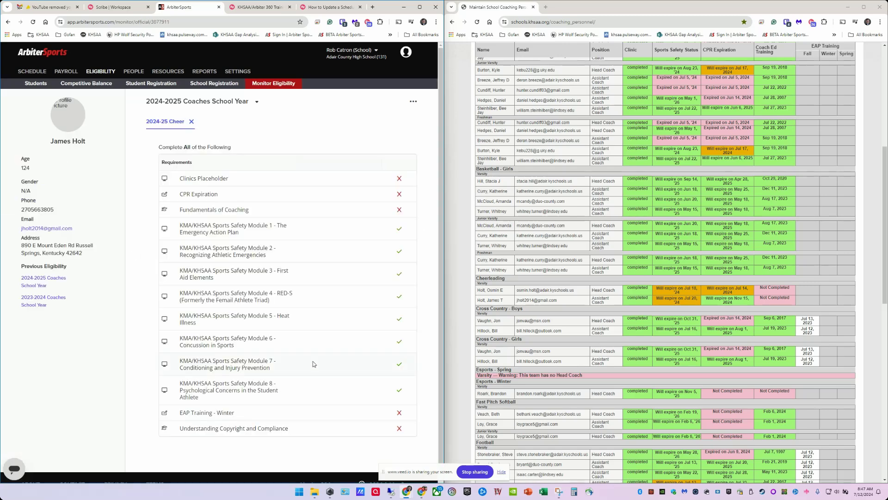
Highlight the Understanding Copyright and Compliance and Fundamentals of Coaching requirements in the 2024-25 Cheer list.
drag(178, 429, 392, 431)
click(392, 431)
drag(177, 210, 385, 215)
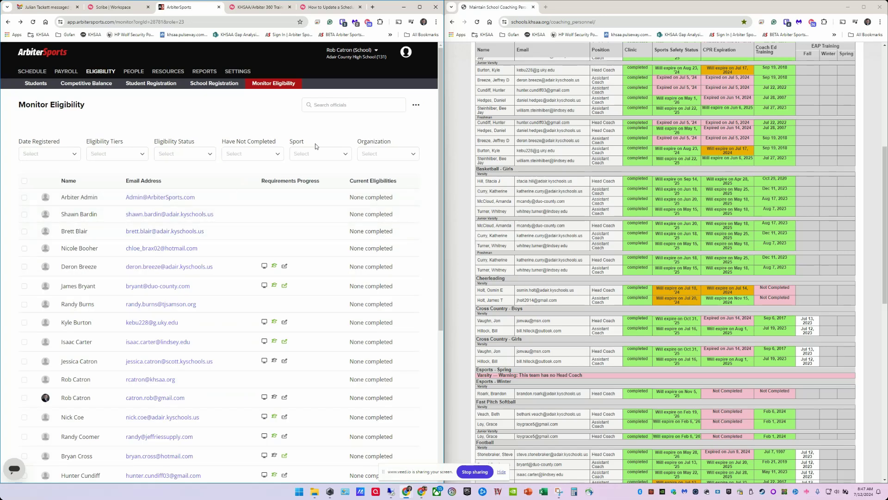
Search officials by the same surname again and open the second match's eligibility requirements.
click(341, 106)
text(holt)
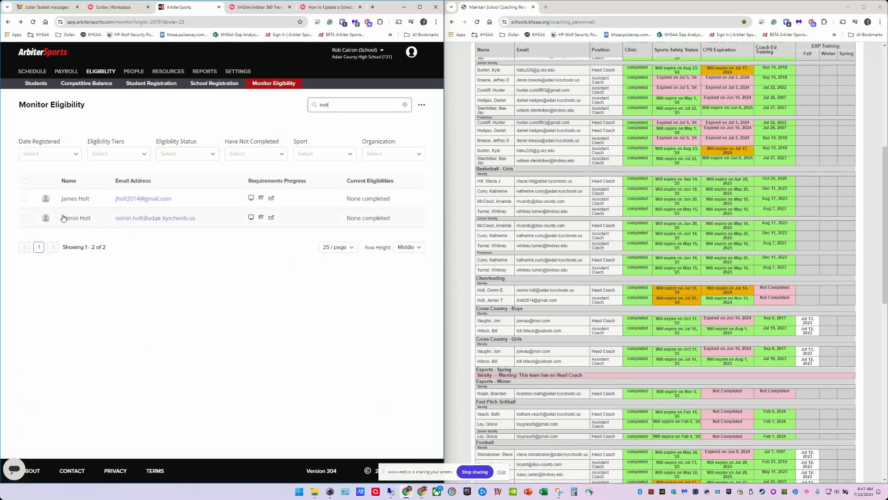
click(70, 220)
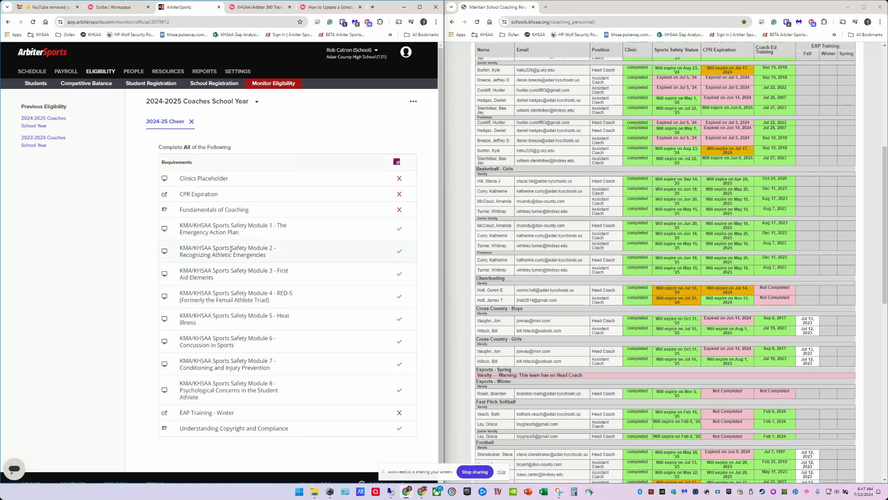
Highlight the Understanding Copyright and Compliance requirement for the second cheer coach and review the full requirements list.
scroll(222, 343, down, 1)
drag(180, 418, 287, 415)
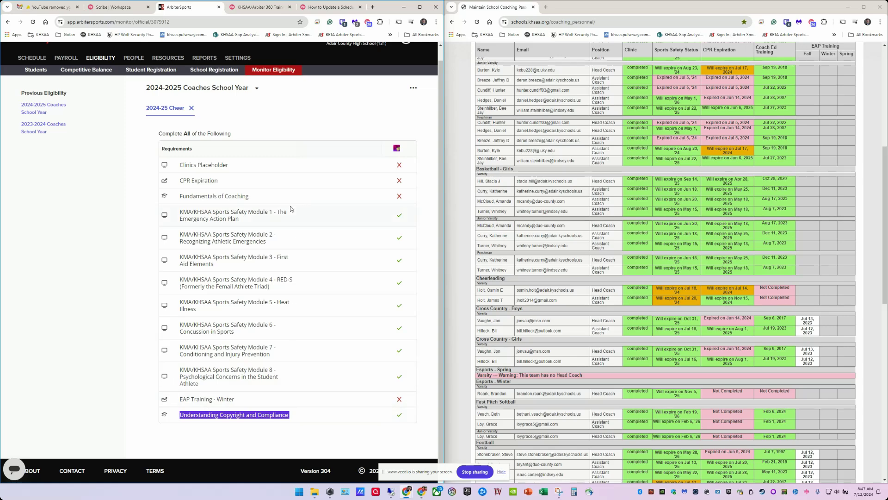
scroll(296, 274, up, 1)
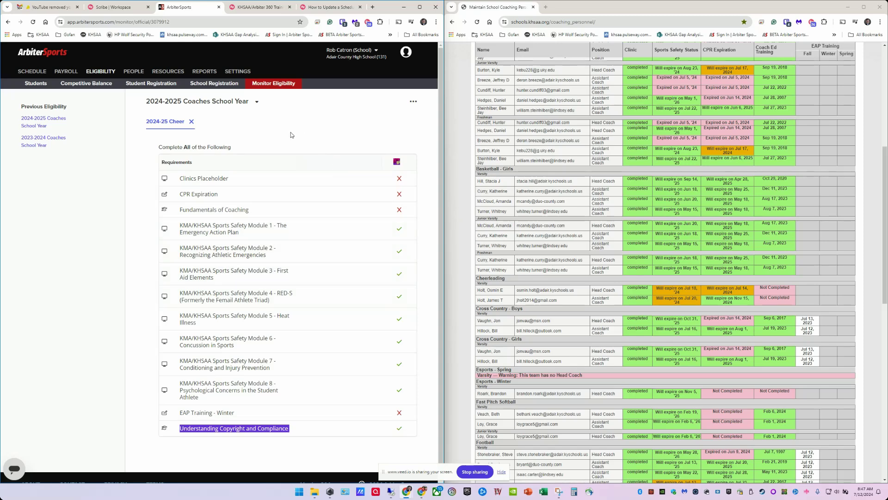
Return to the Monitor Eligibility list and highlight the name of the tenth person.
key(alt+Left)
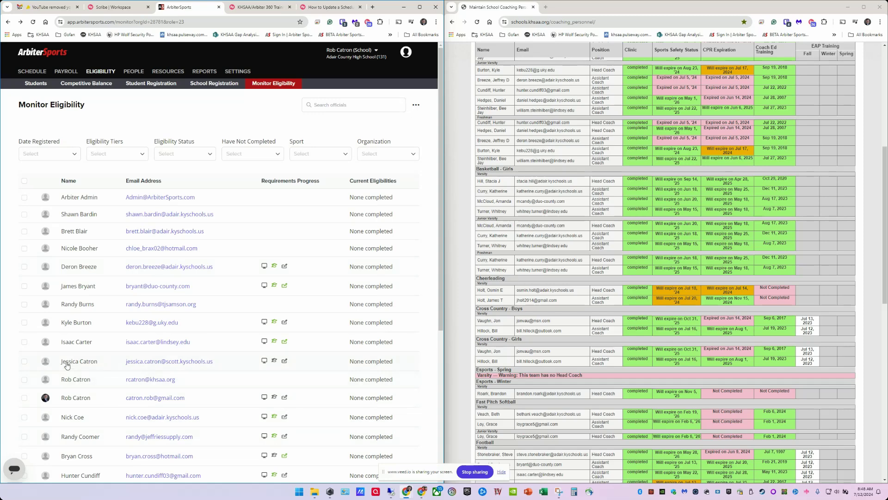
drag(60, 362, 104, 365)
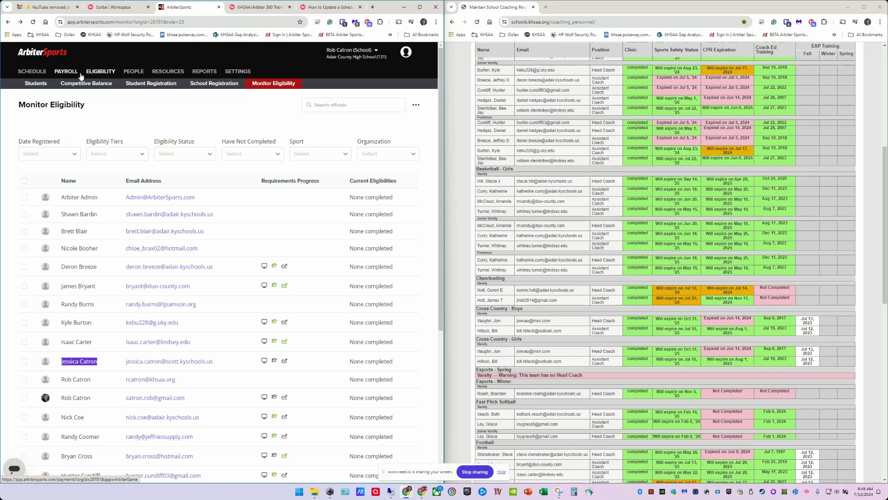
Open the school staff list under People and bring up the form for adding a new staff member.
click(134, 73)
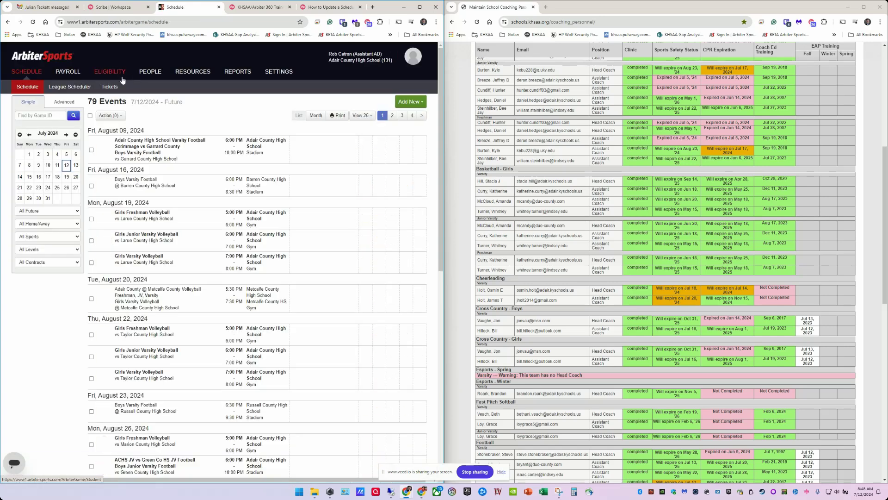
click(148, 73)
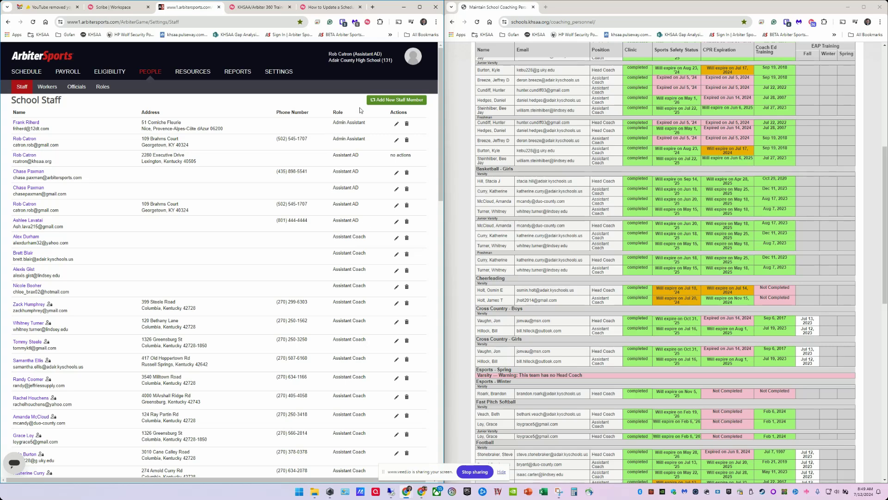
click(386, 101)
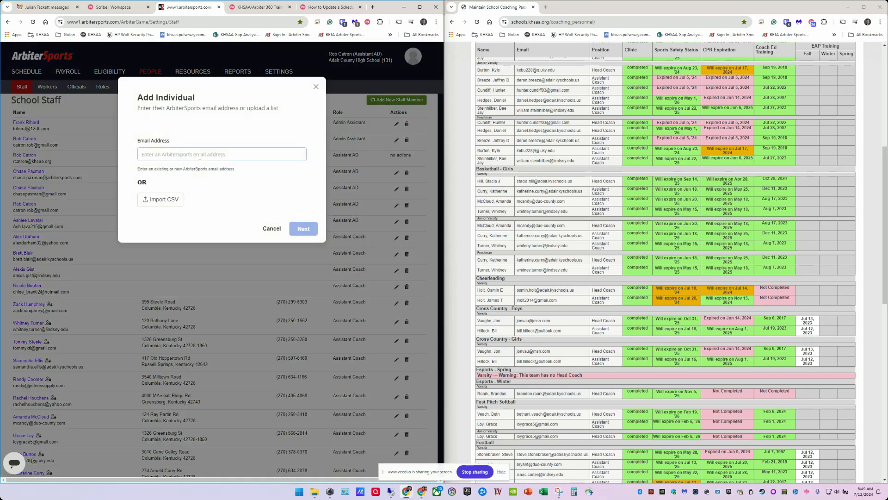
Point out the email address field and the word "existing" in its hint, and close the Add Individual form without adding anyone.
double_click(162, 169)
click(183, 155)
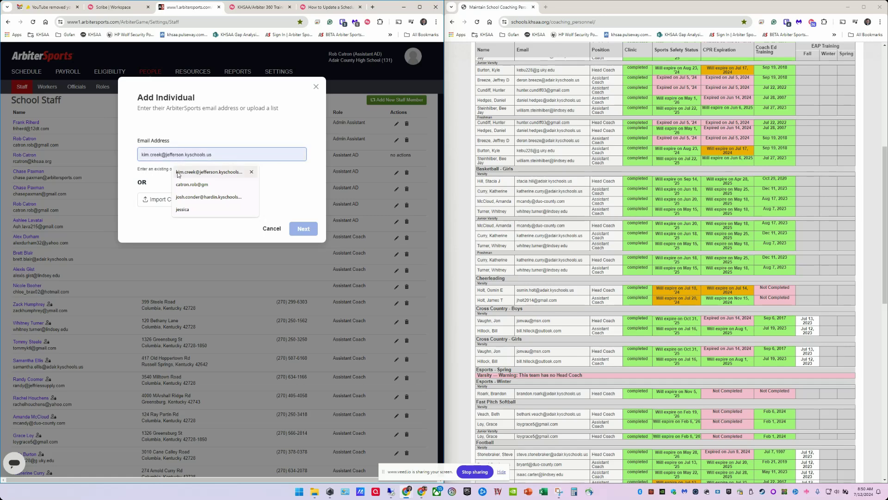
double_click(157, 169)
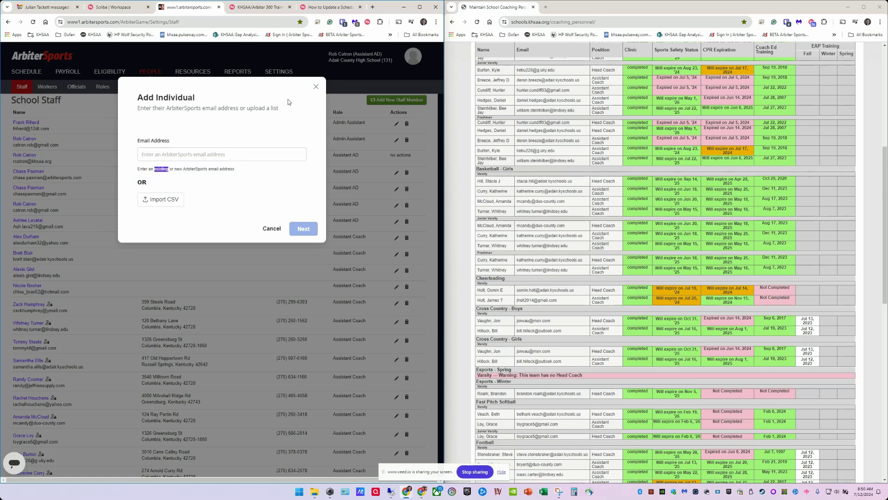
click(316, 86)
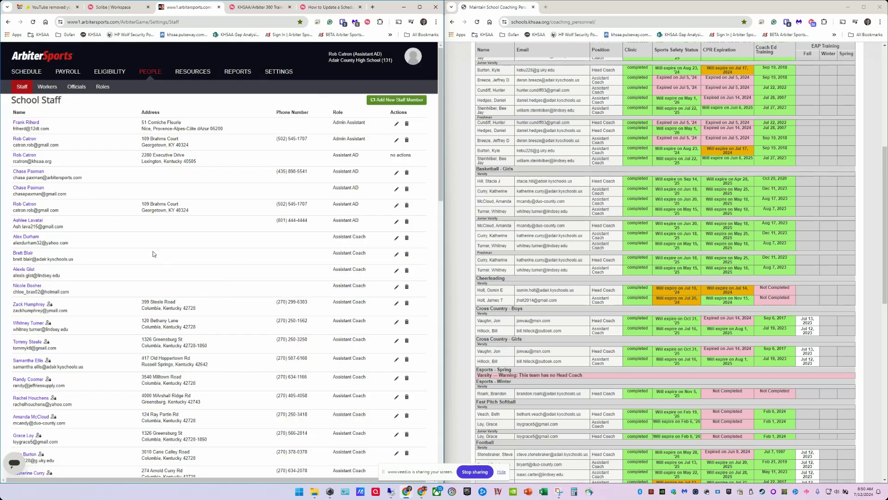
Highlight the group of staff entries from the last Assistant AD through the first Assistant Coaches and review the full School Staff list.
drag(138, 225, 196, 285)
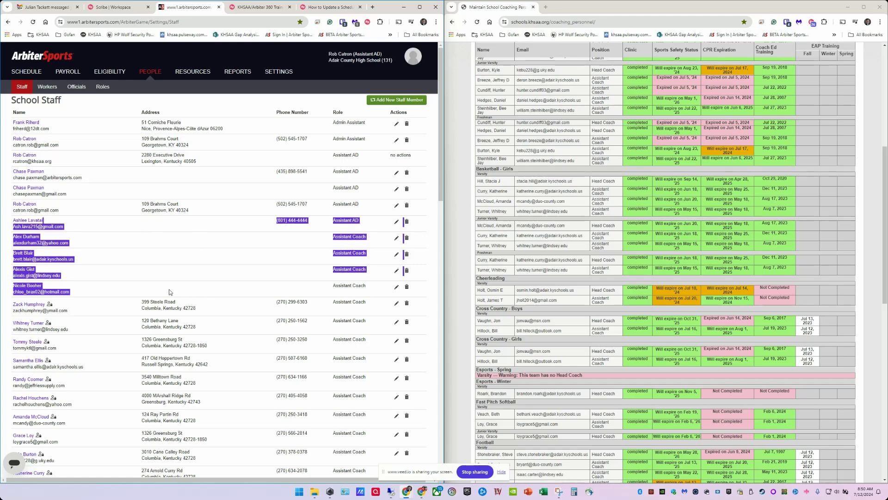
scroll(176, 321, down, 6)
scroll(205, 334, up, 6)
scroll(193, 303, down, 15)
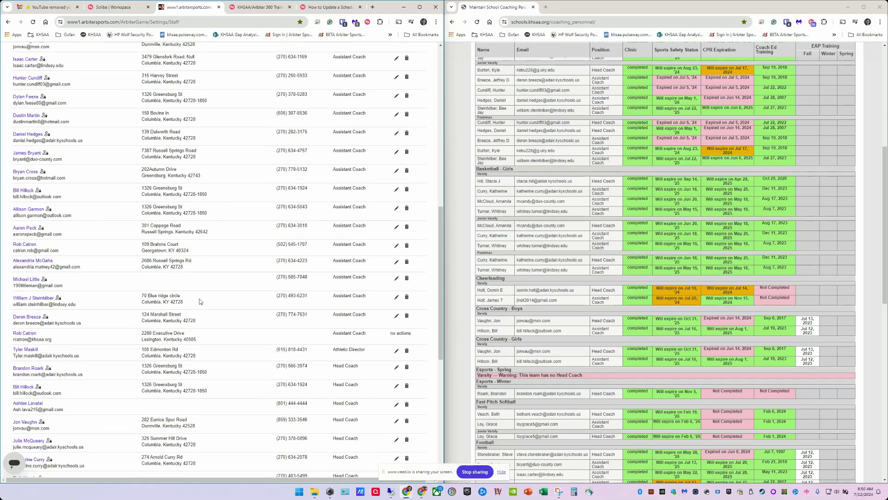
scroll(197, 298, up, 7)
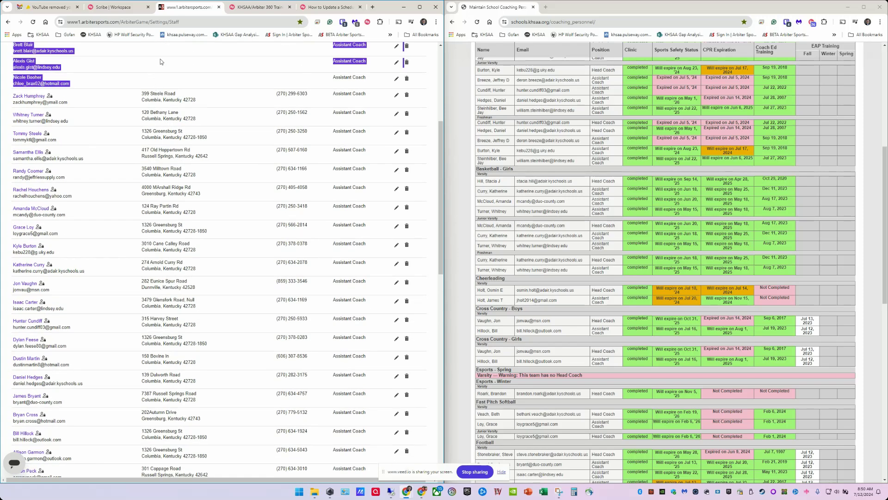
scroll(205, 339, up, 5)
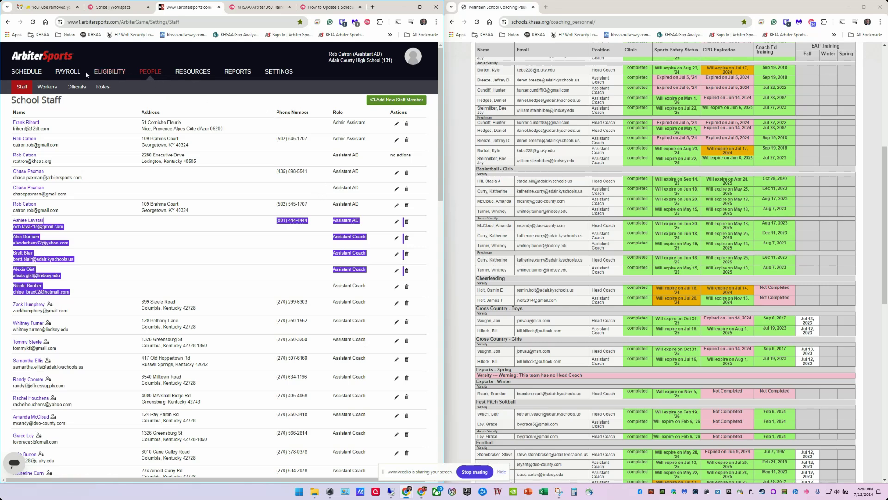
Open the boys varsity football team from the school's team resources and review its game defaults.
click(189, 74)
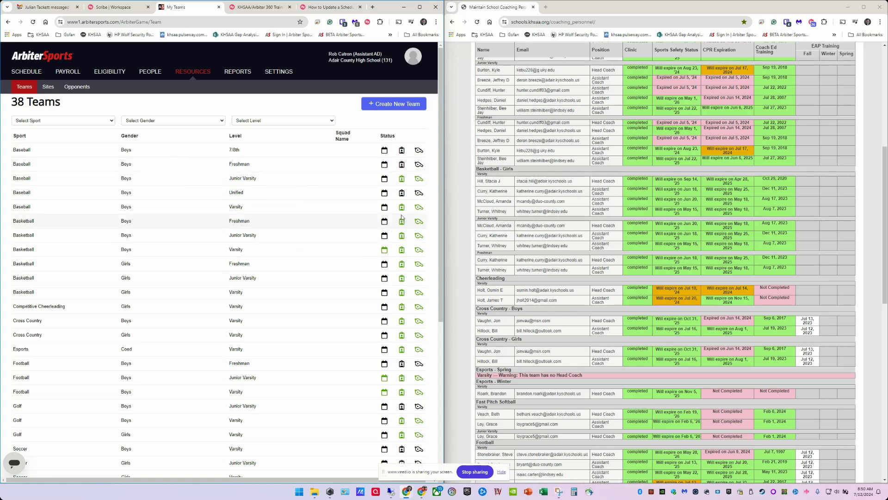
mouse_move(402, 183)
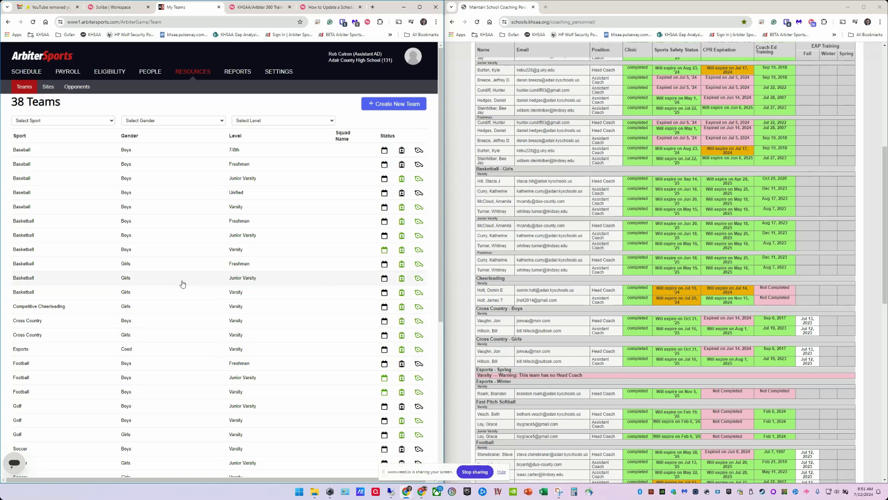
click(23, 393)
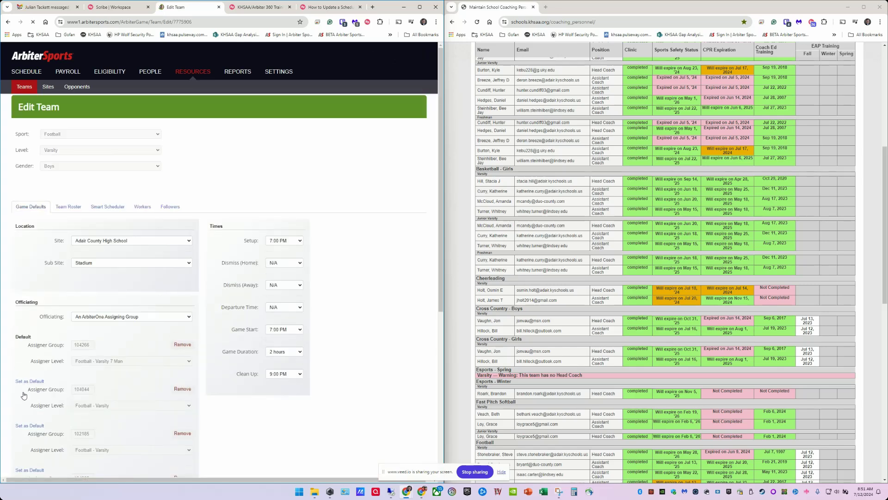
scroll(100, 312, down, 2)
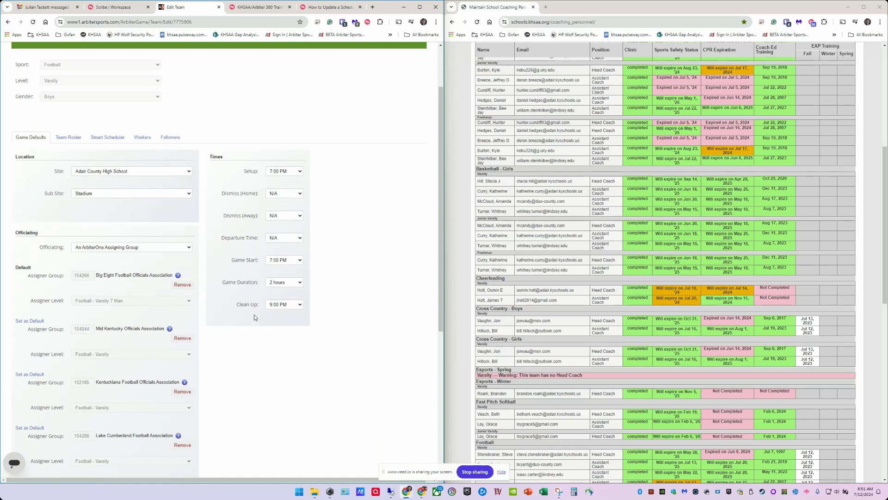
scroll(345, 346, up, 2)
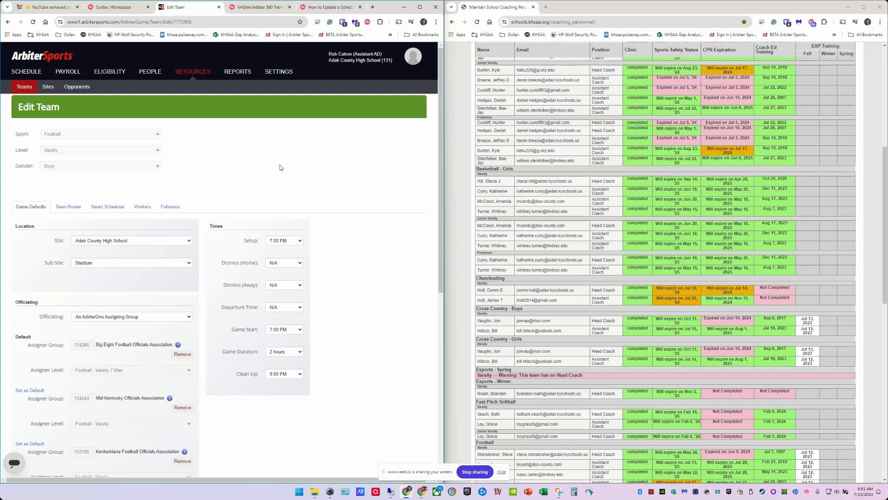
Open the football team's roster and review the coaches and players listed for 2024-25.
click(64, 207)
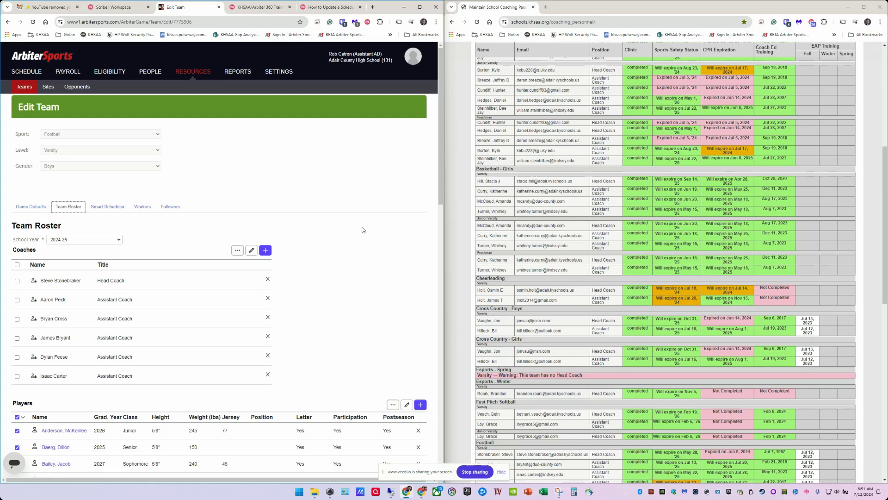
scroll(363, 229, down, 2)
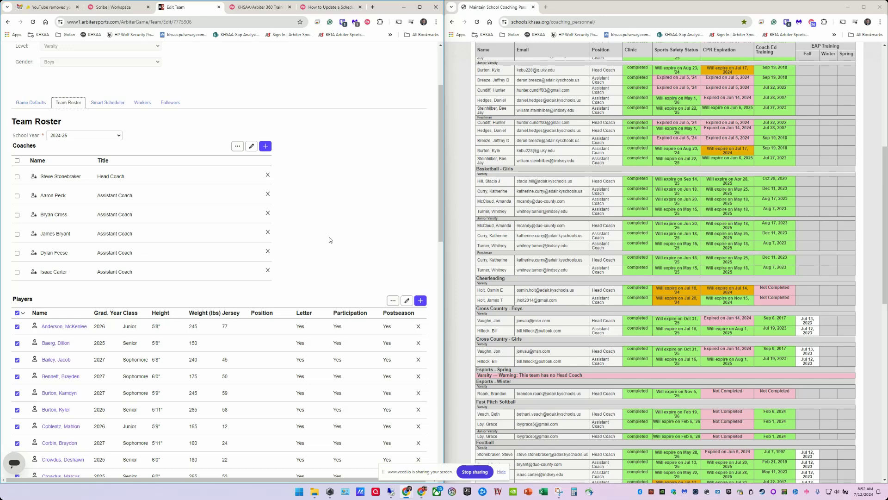
scroll(347, 250, down, 4)
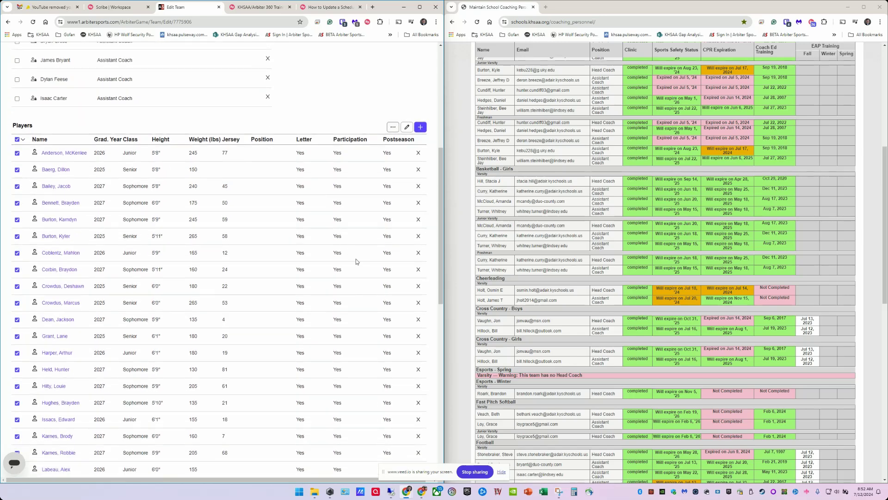
scroll(361, 265, up, 4)
scroll(365, 274, up, 3)
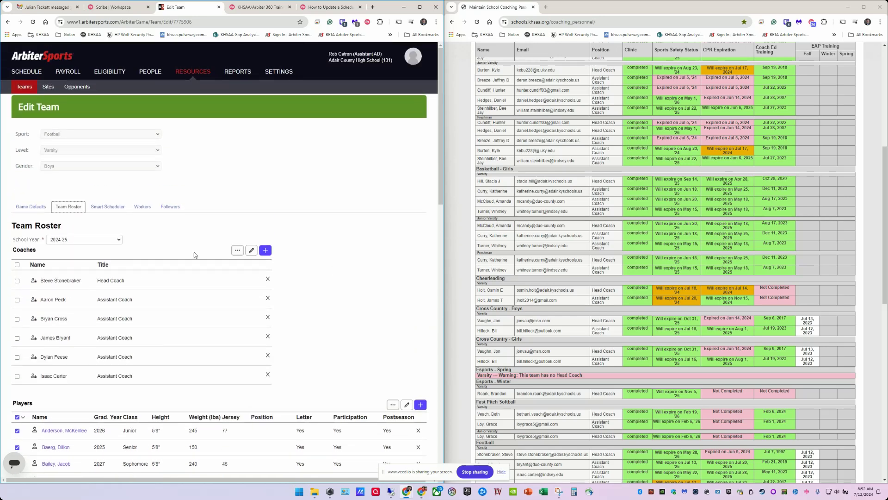
Show the football team roster for school year 2016-17, followed by 2010-11.
click(116, 241)
click(116, 241)
click(116, 241)
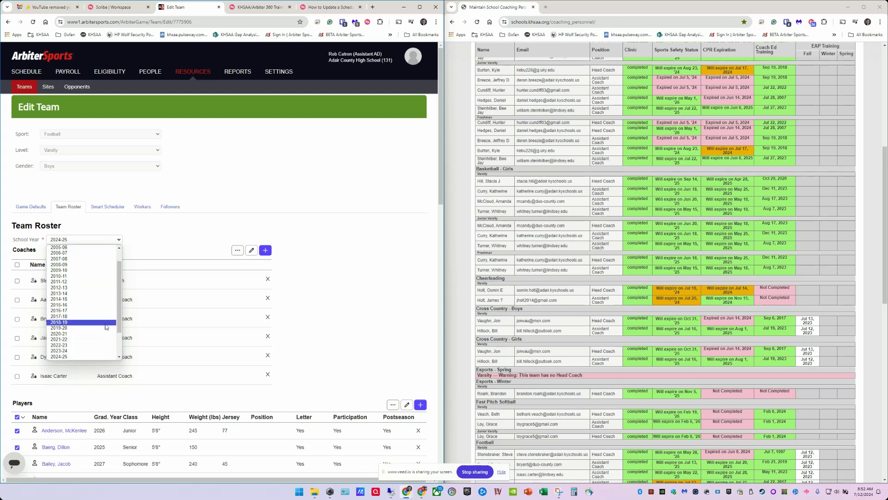
click(98, 311)
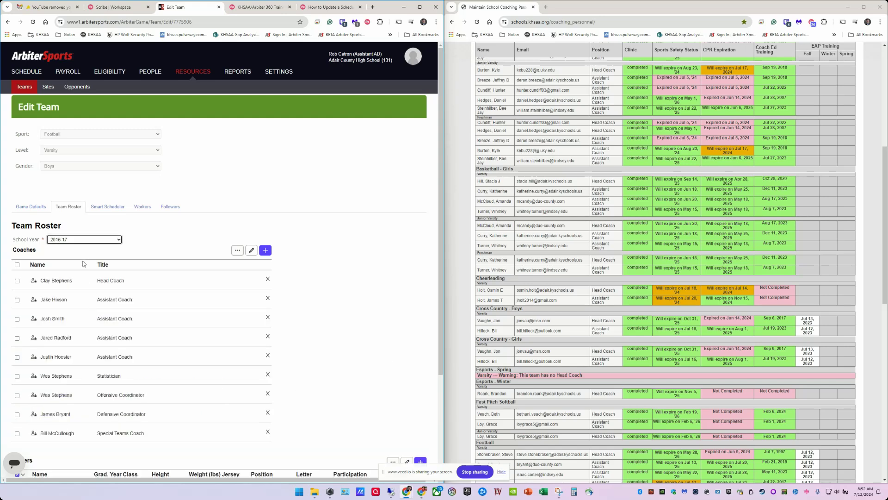
click(88, 239)
click(72, 293)
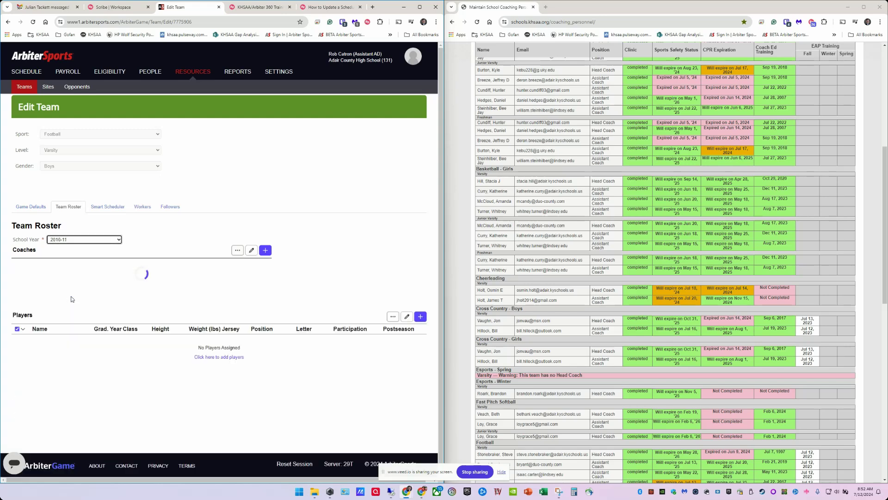
Switch the roster's school year to 2011-12 and on to 2012-13, and review the coaches and players sections.
click(85, 239)
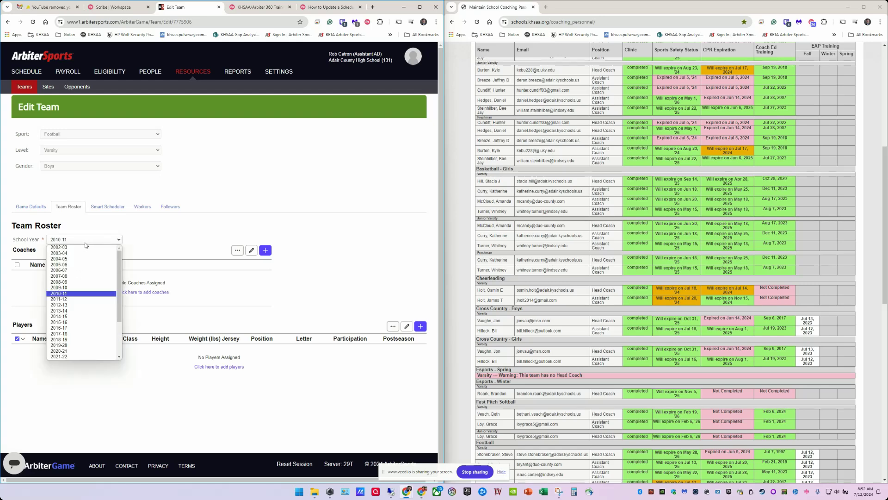
click(76, 300)
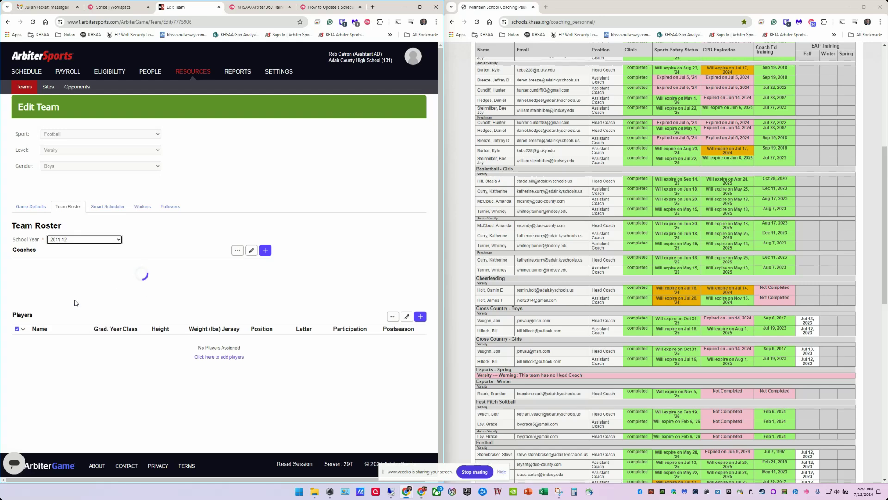
click(78, 239)
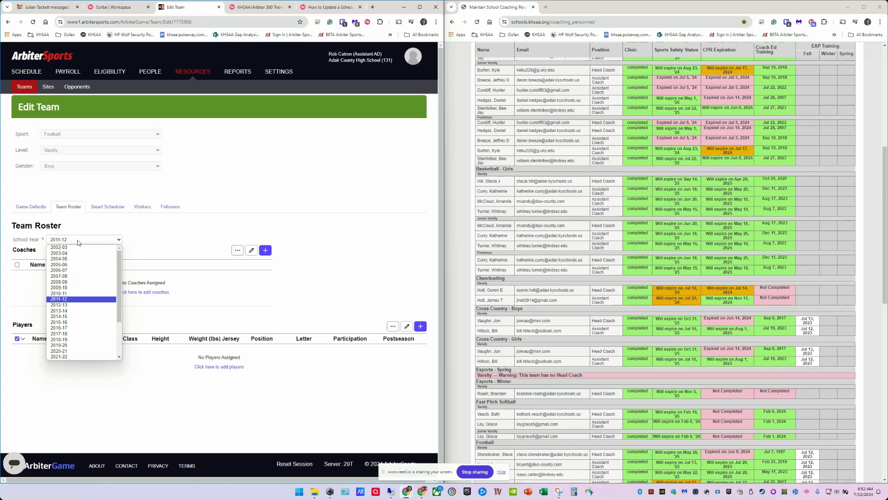
click(81, 308)
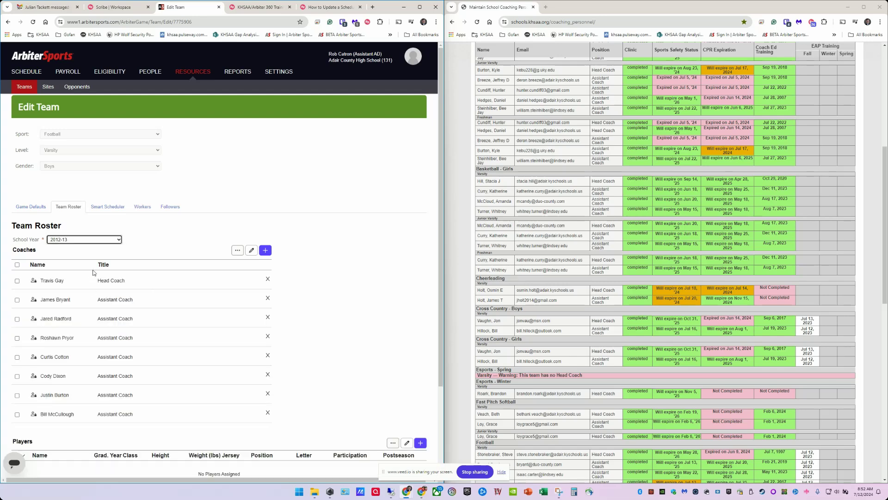
scroll(154, 338, down, 3)
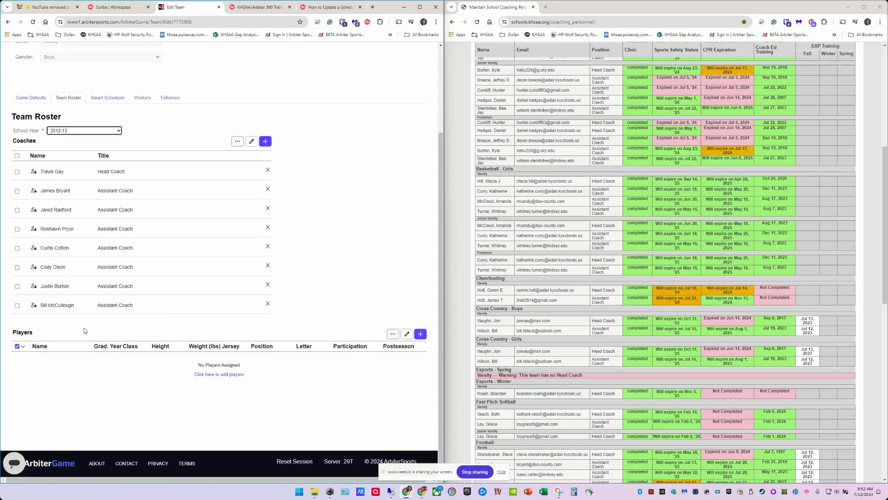
Show the 2023-24 football roster and return the school year to 2024-25.
click(82, 131)
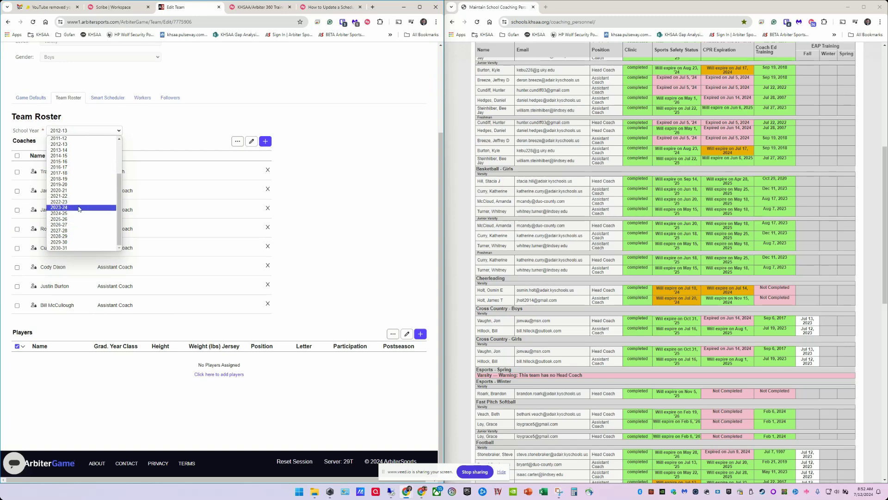
click(80, 208)
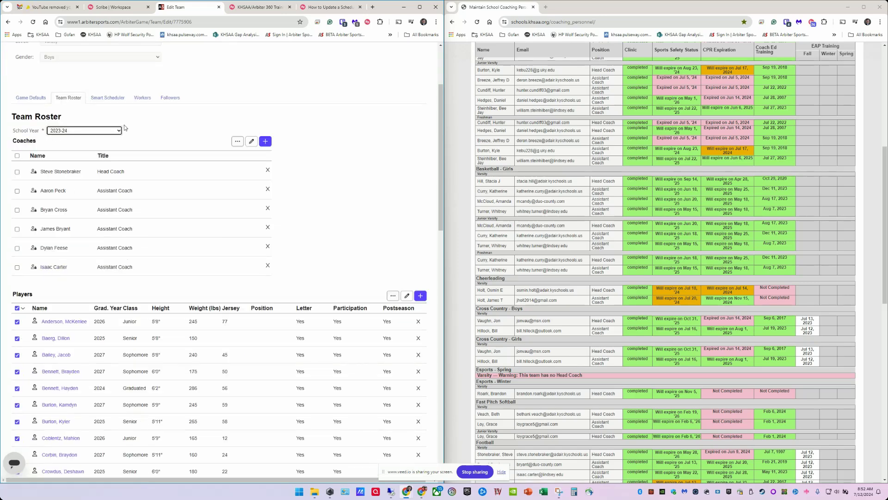
click(82, 131)
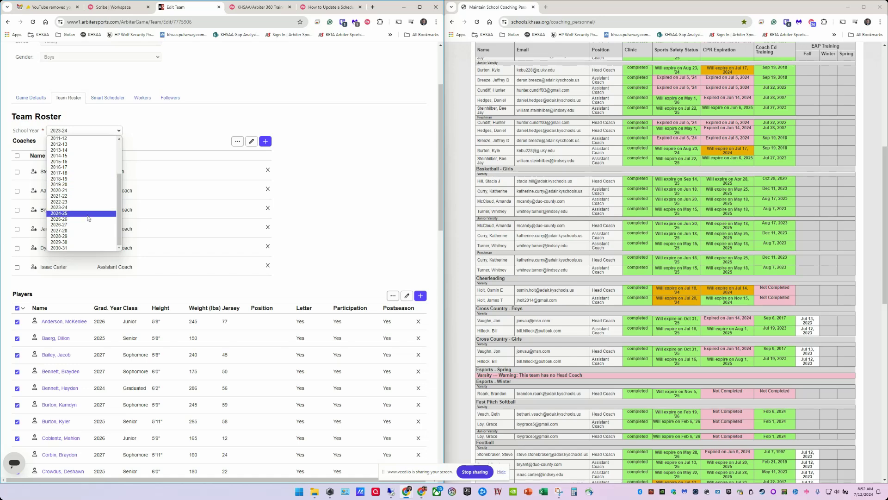
click(88, 213)
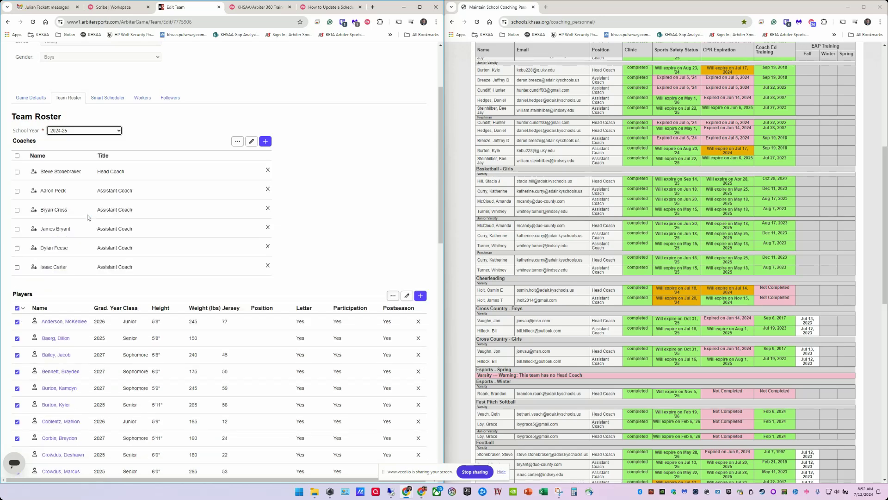
Highlight the class values of the first three players in the 2024-25 roster.
scroll(351, 269, down, 3)
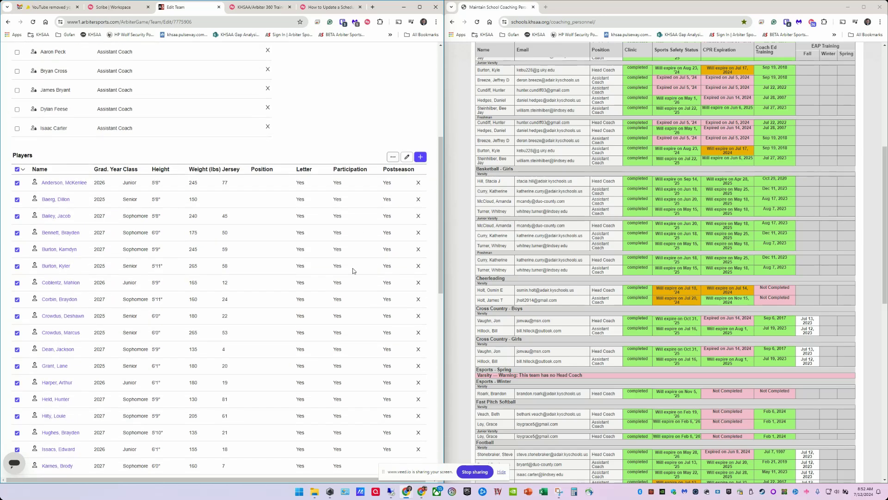
double_click(130, 183)
double_click(127, 200)
double_click(129, 216)
double_click(129, 182)
double_click(129, 198)
double_click(135, 216)
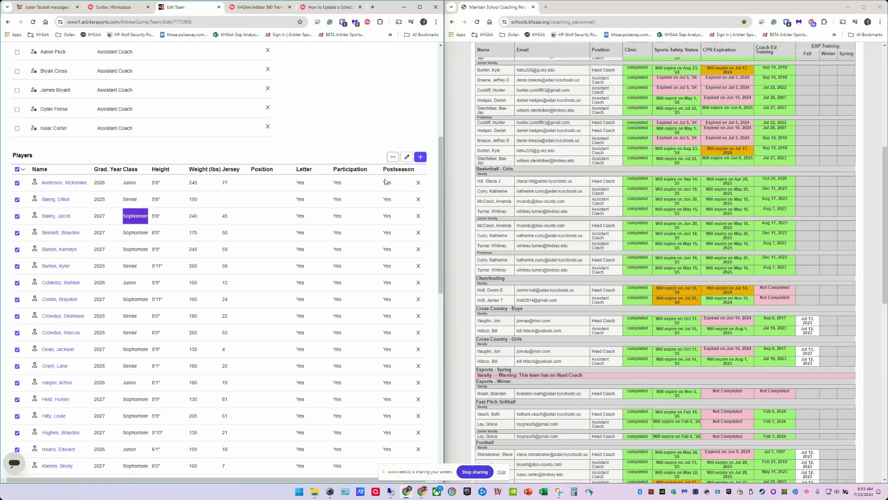
Highlight the players' Postseason values, clear the highlight, and open the first player's student record.
drag(384, 183, 409, 445)
click(327, 151)
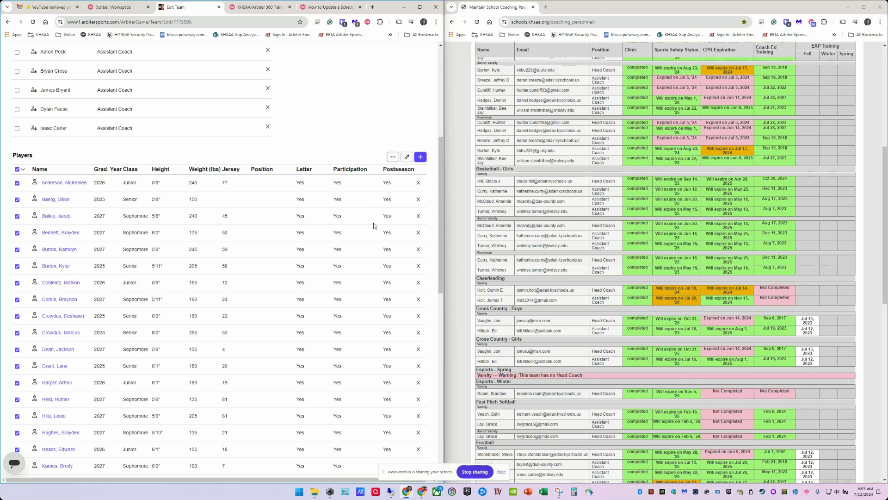
click(61, 184)
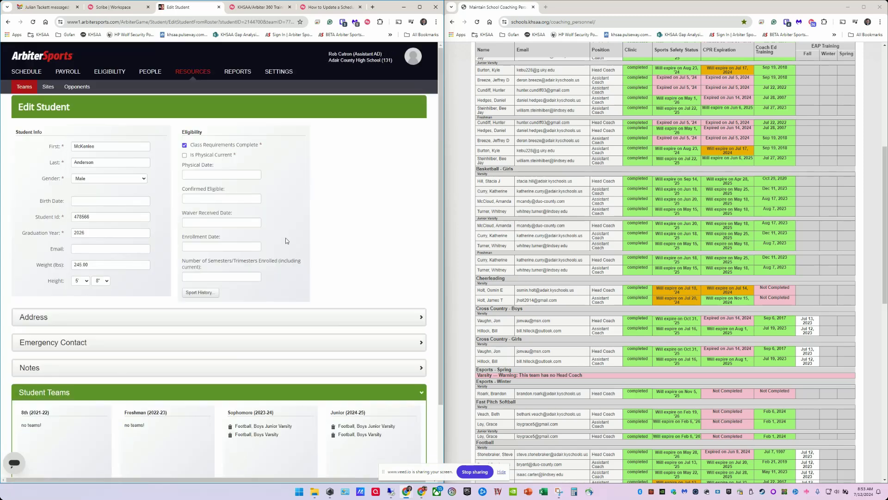
Review the student's information and yearly team assignments, collapse and re-expand the Student Teams section, and return to the teams list.
scroll(321, 218, down, 2)
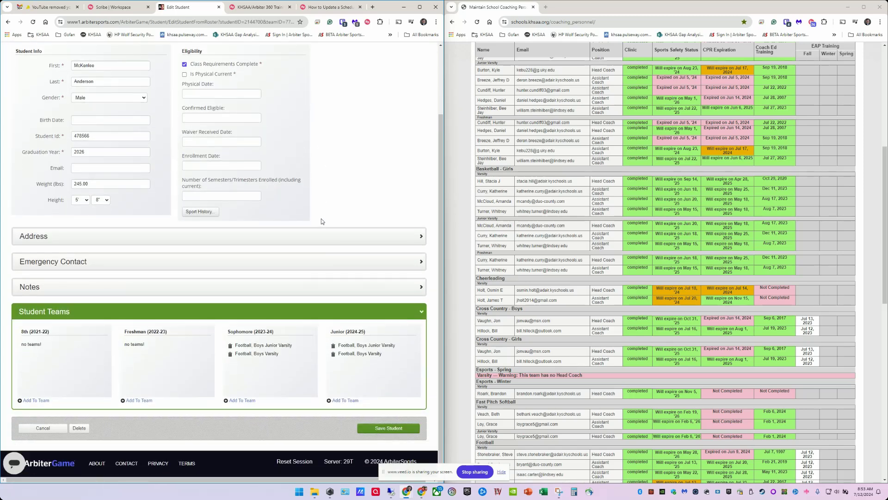
scroll(321, 221, up, 2)
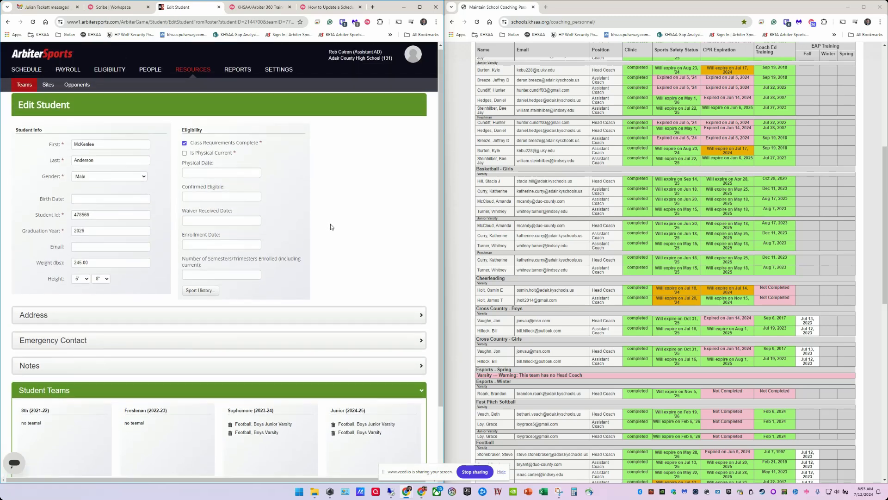
scroll(330, 224, down, 2)
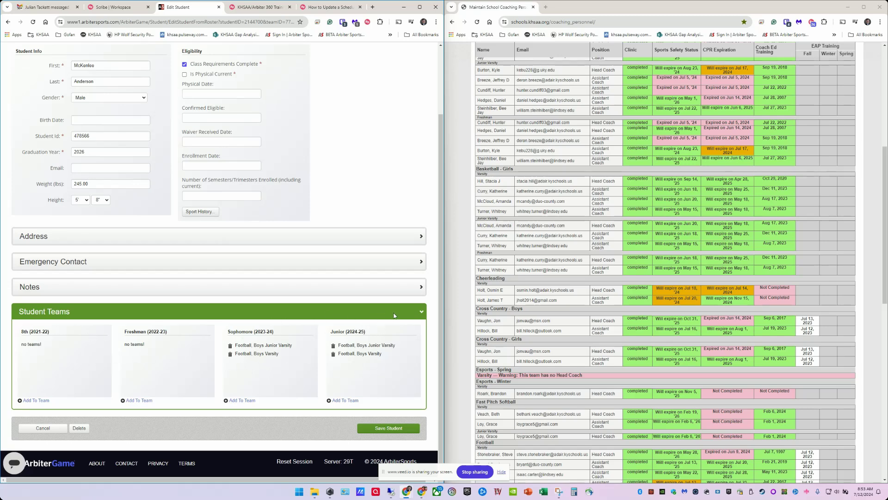
click(422, 313)
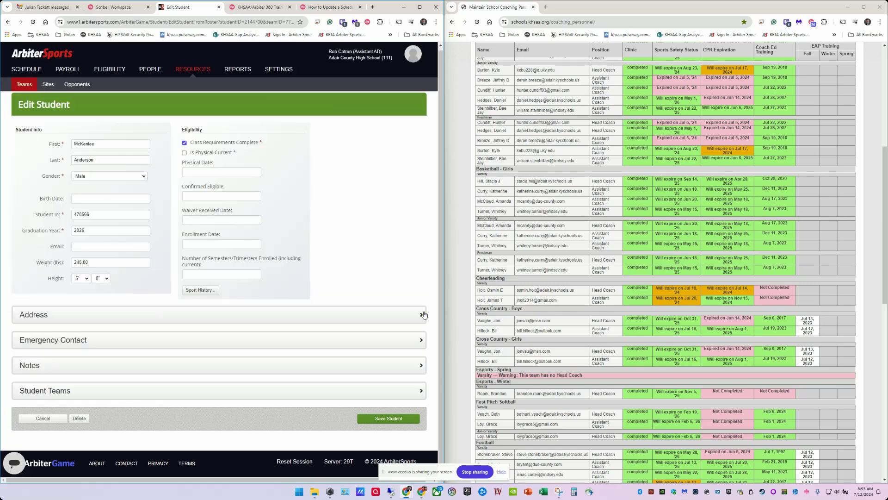
click(421, 394)
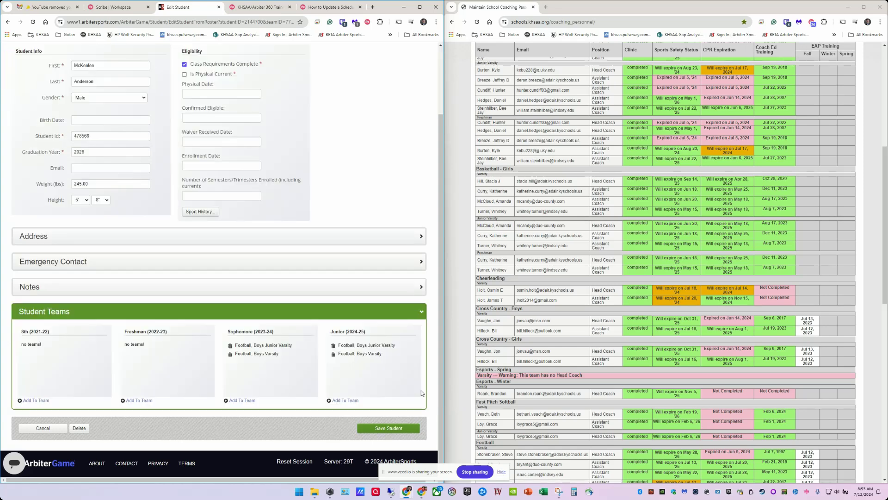
scroll(371, 276, up, 2)
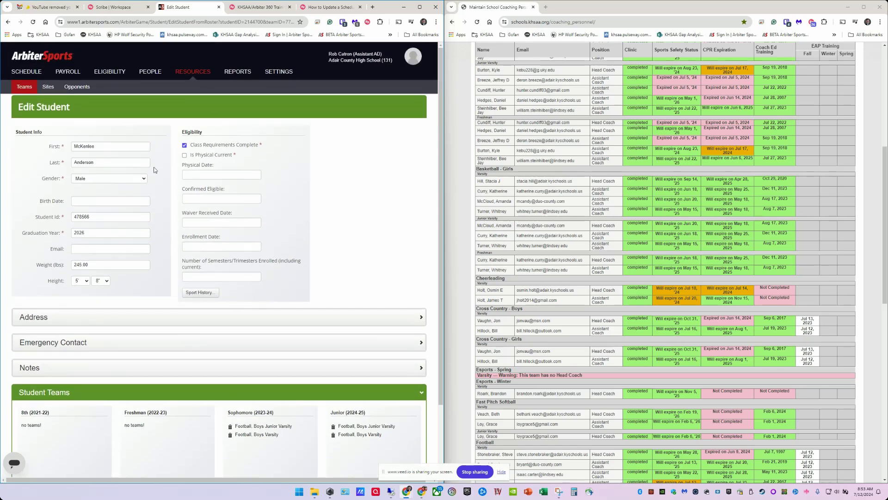
click(24, 87)
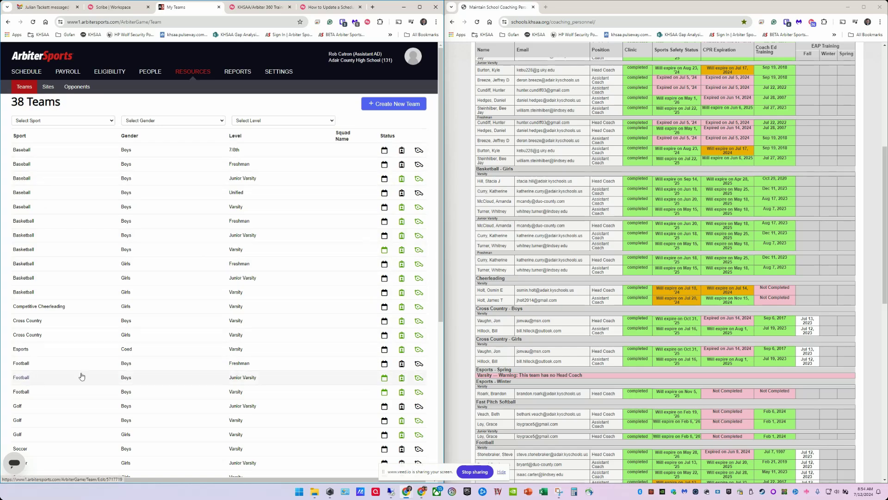
Show the eligibility student list and remove 2024 from its graduating year filter.
click(117, 74)
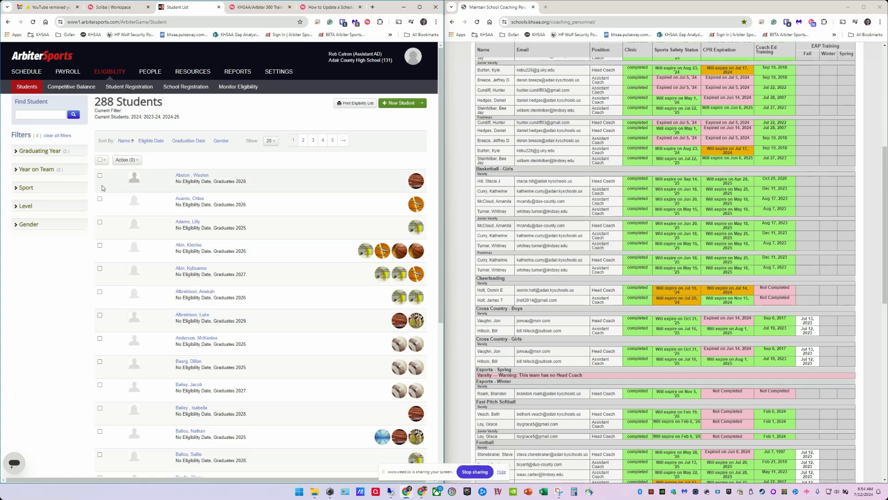
click(15, 151)
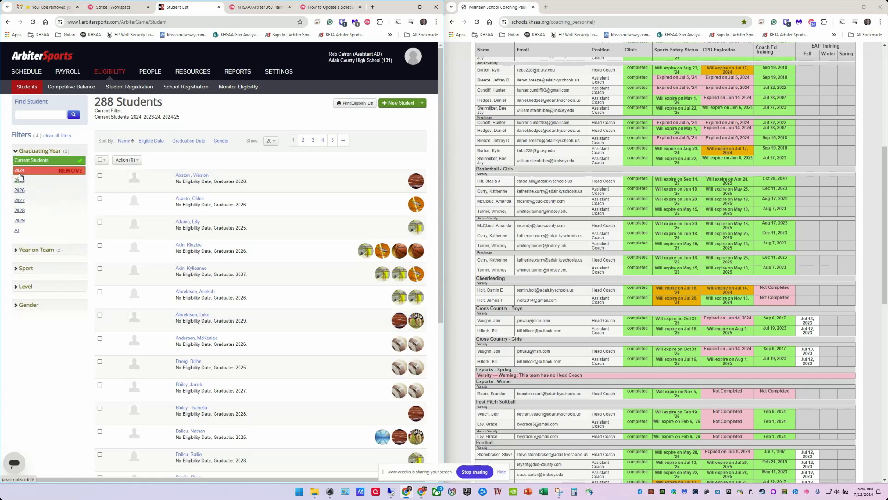
click(19, 170)
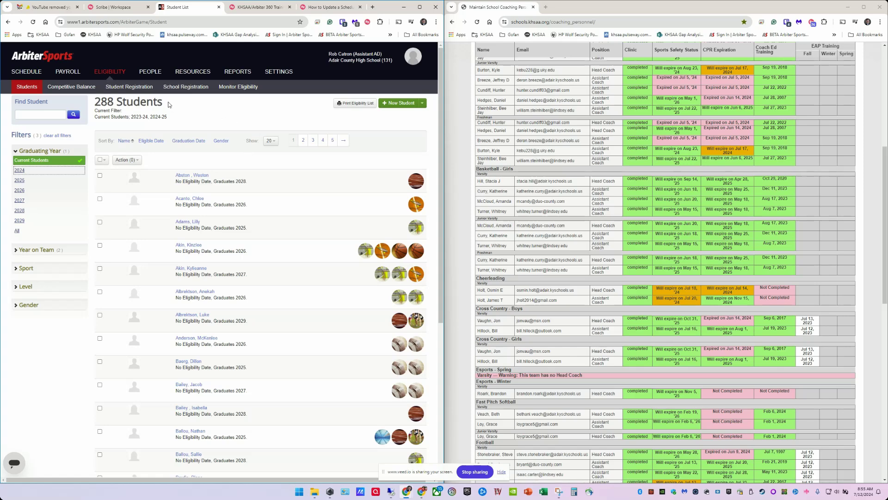
Highlight the student total above the filtered list twice and clear the highlight.
drag(169, 105, 96, 105)
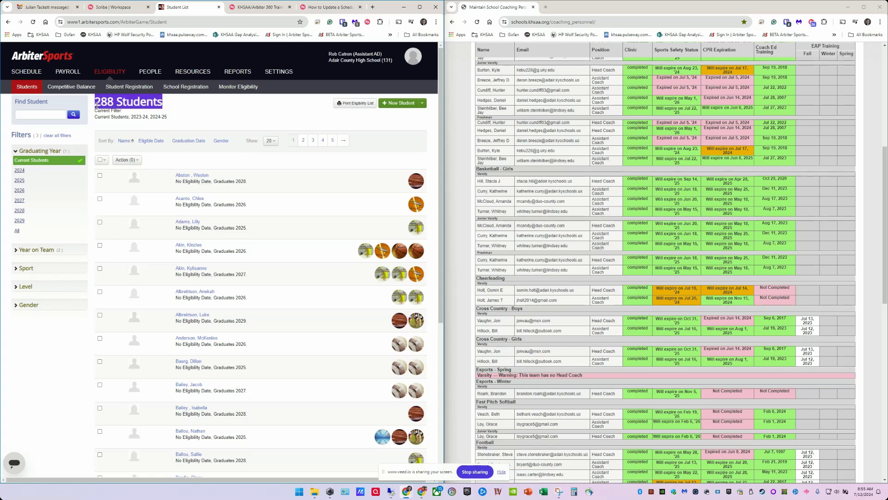
click(136, 100)
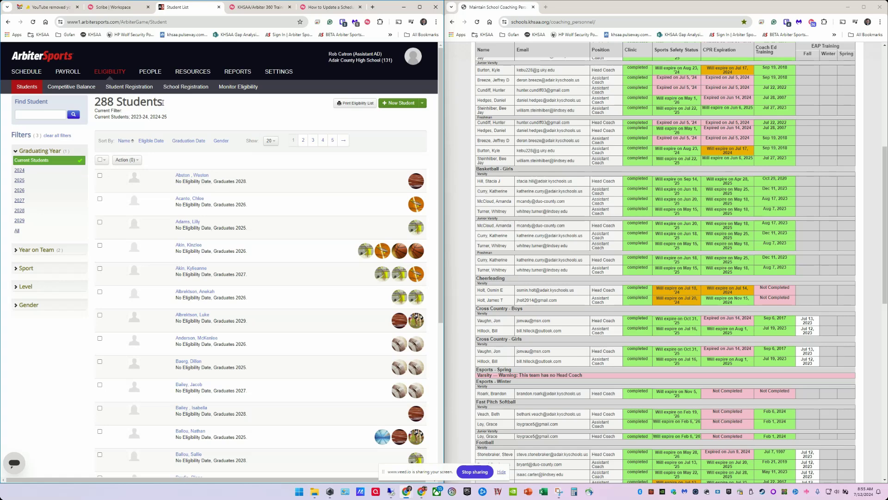
drag(165, 102, 91, 108)
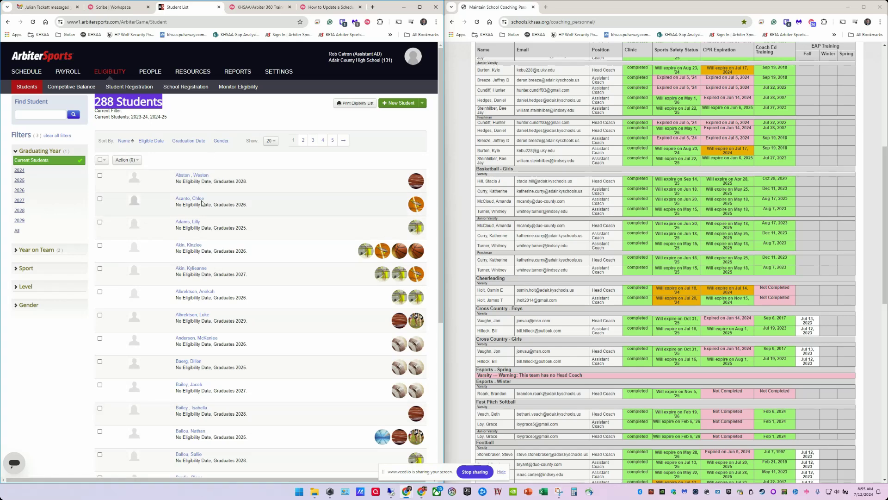
click(206, 115)
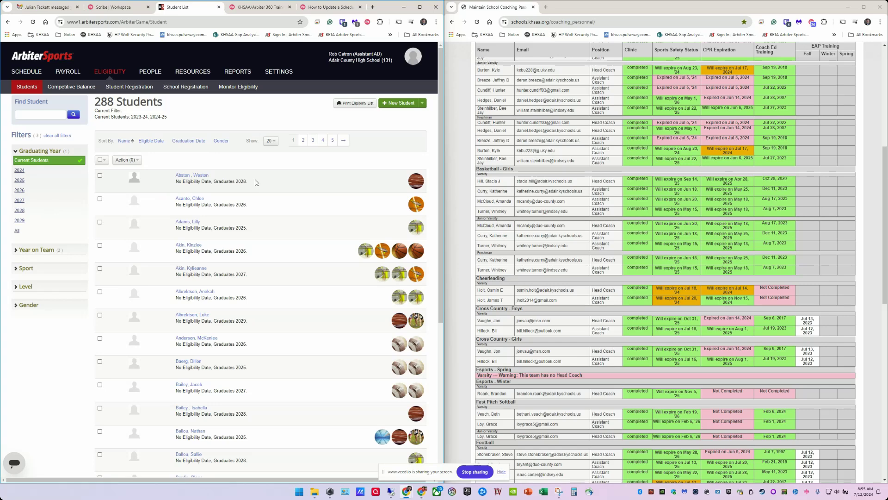
View the Import Students page with its downloadable template and return to the student list.
click(423, 106)
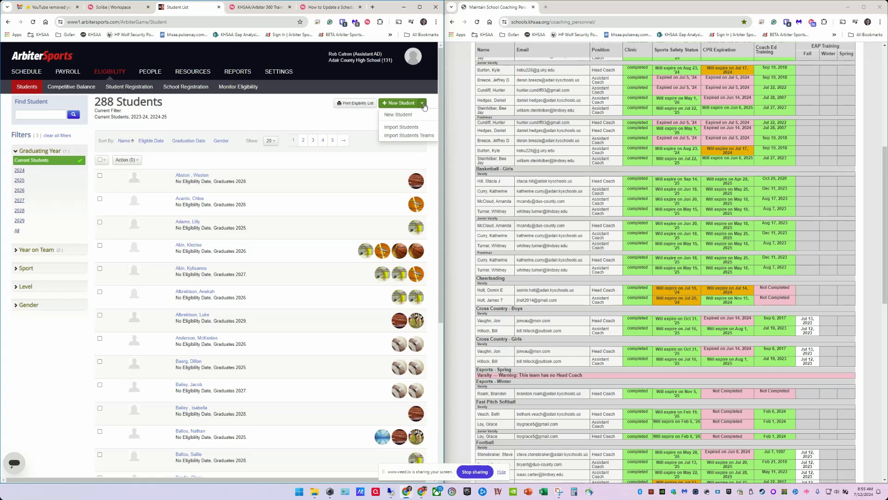
click(401, 127)
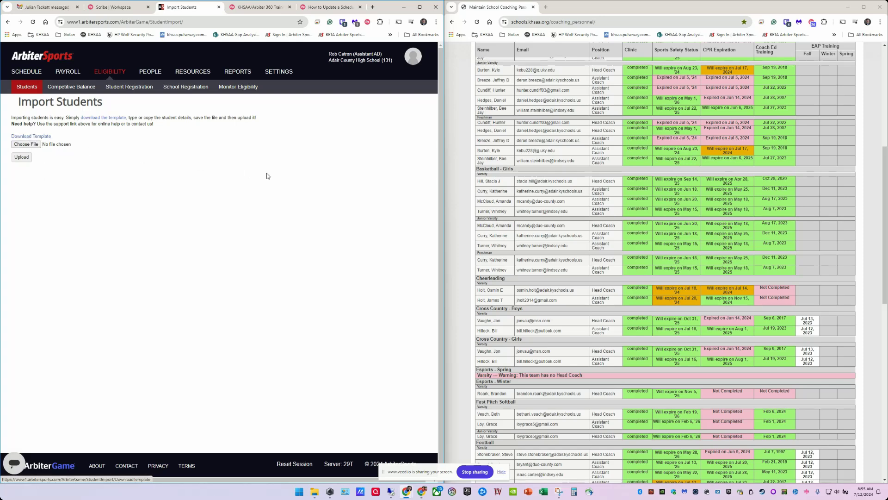
key(alt+Left)
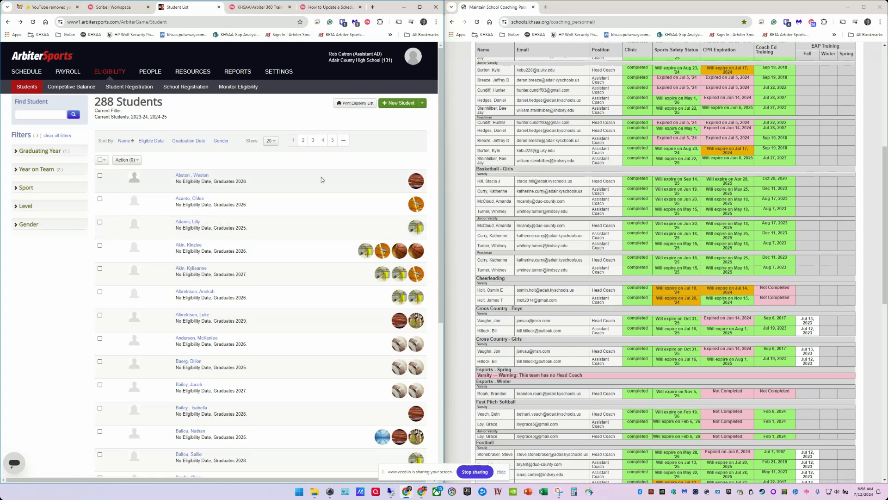
Open a blank new student form, point out the required Student Id field, and return to the student list without saving.
click(397, 103)
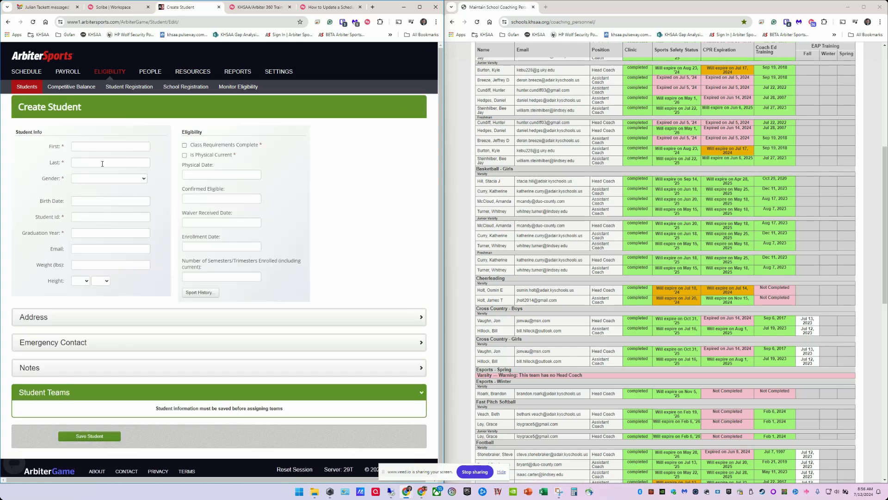
click(85, 217)
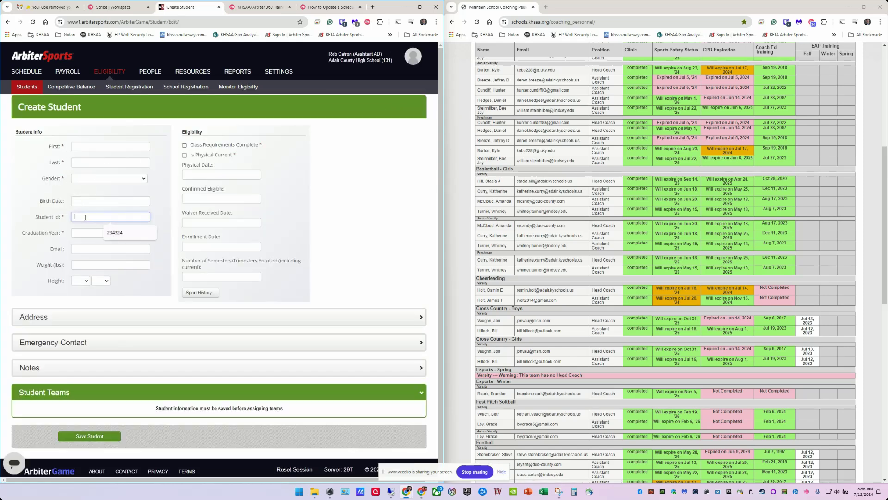
click(382, 141)
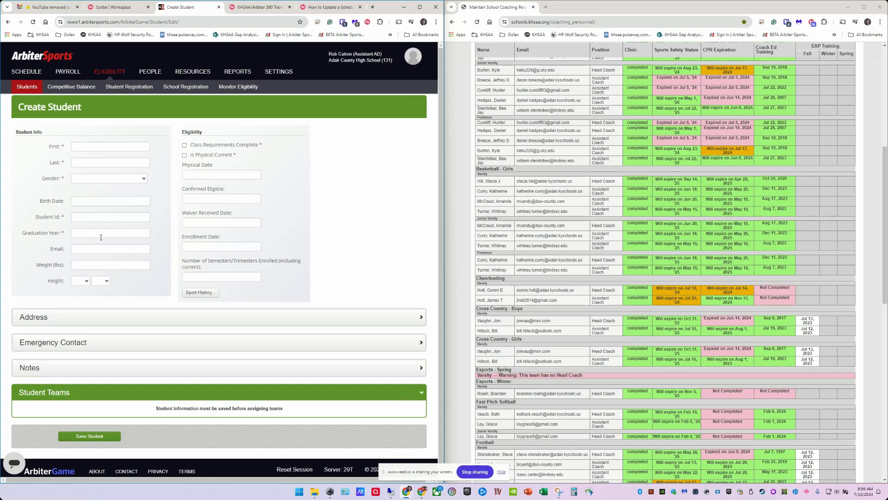
click(88, 216)
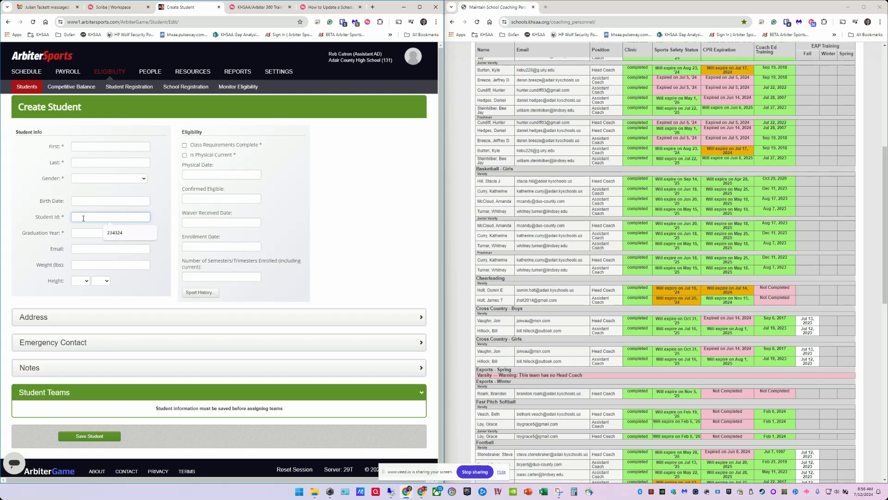
click(330, 226)
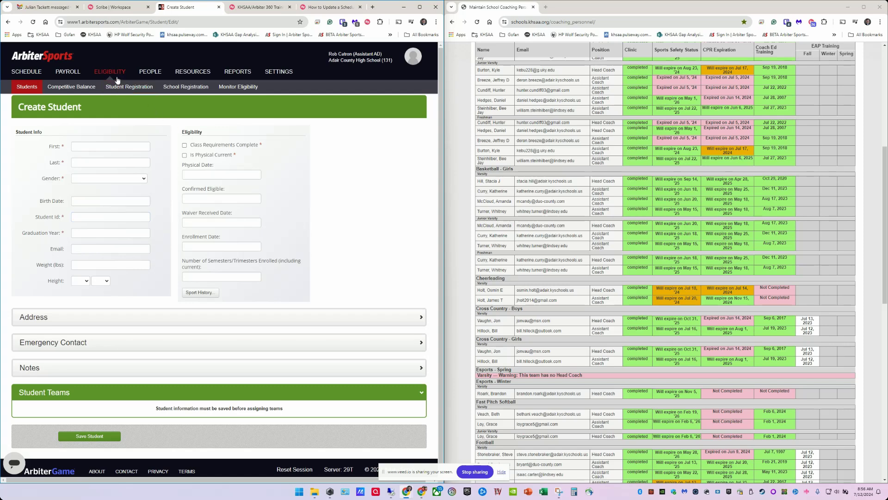
click(36, 90)
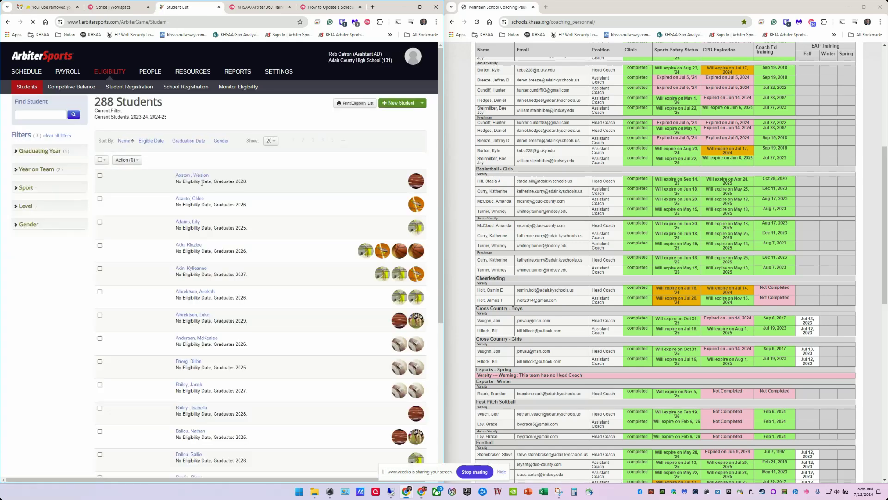